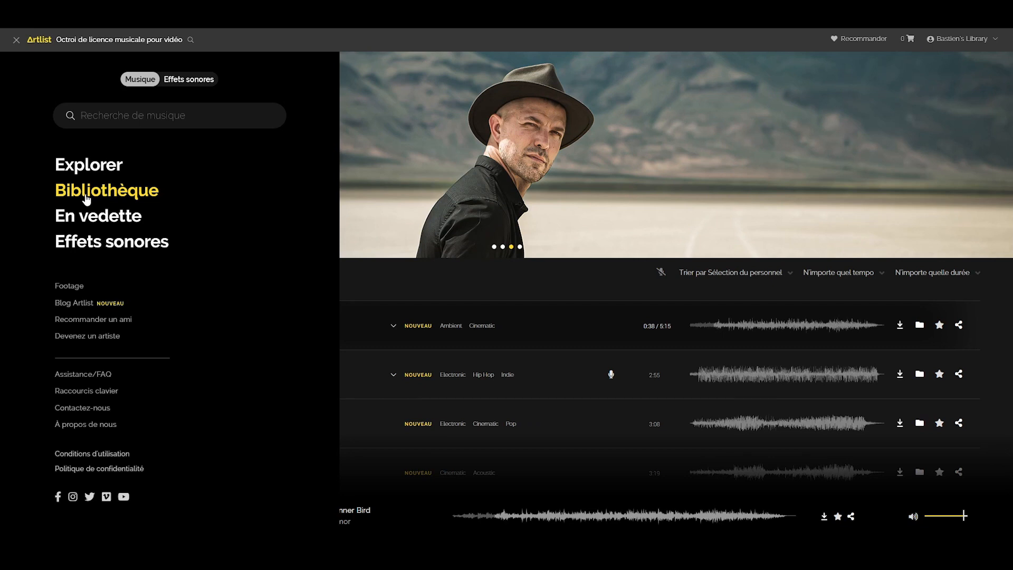
- View the download history in the library and browse the featured music collections
left_click(87, 196)
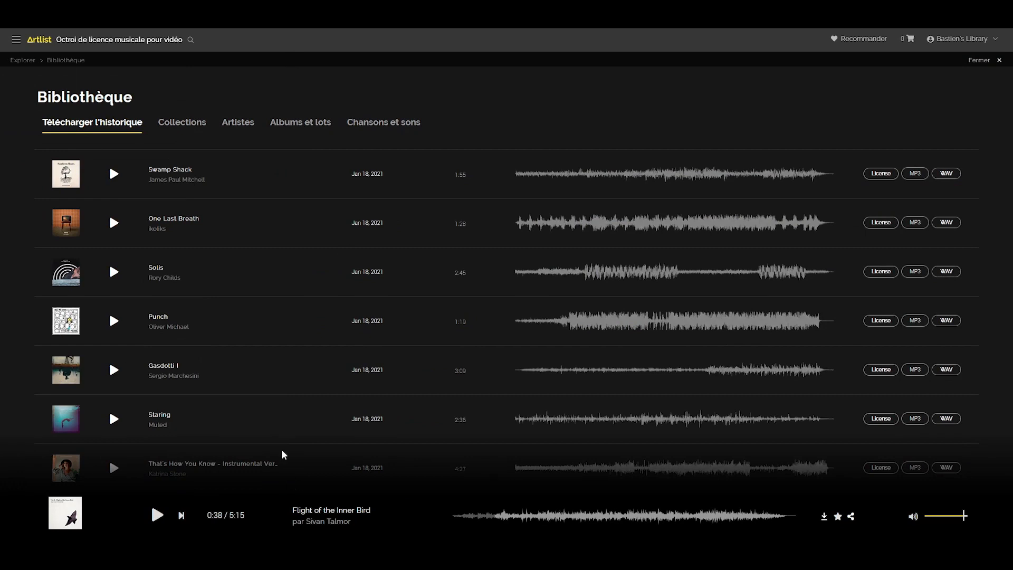
left_click(13, 39)
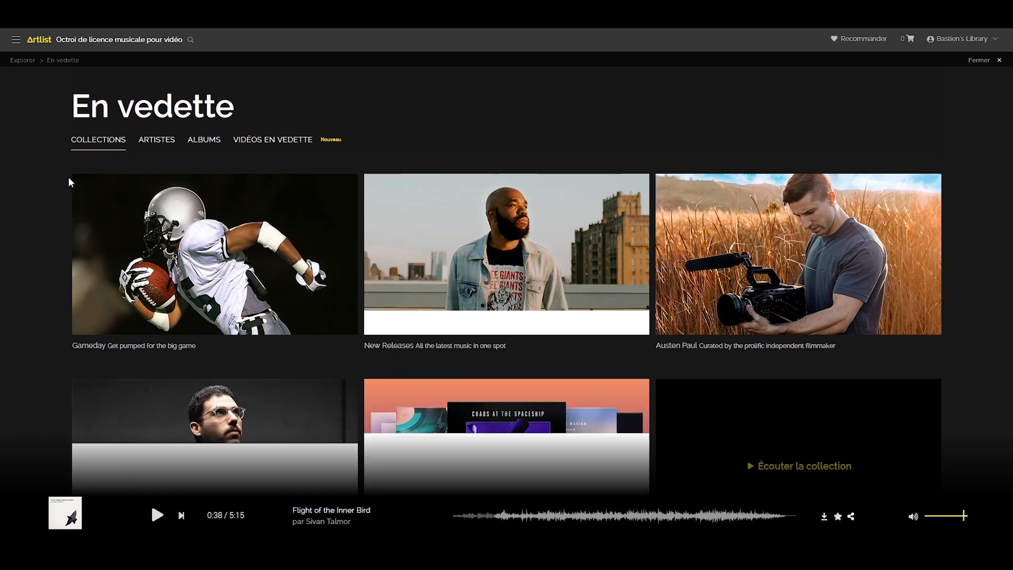
scroll(399, 200, "down", 2)
scroll(226, 176, "down", 8)
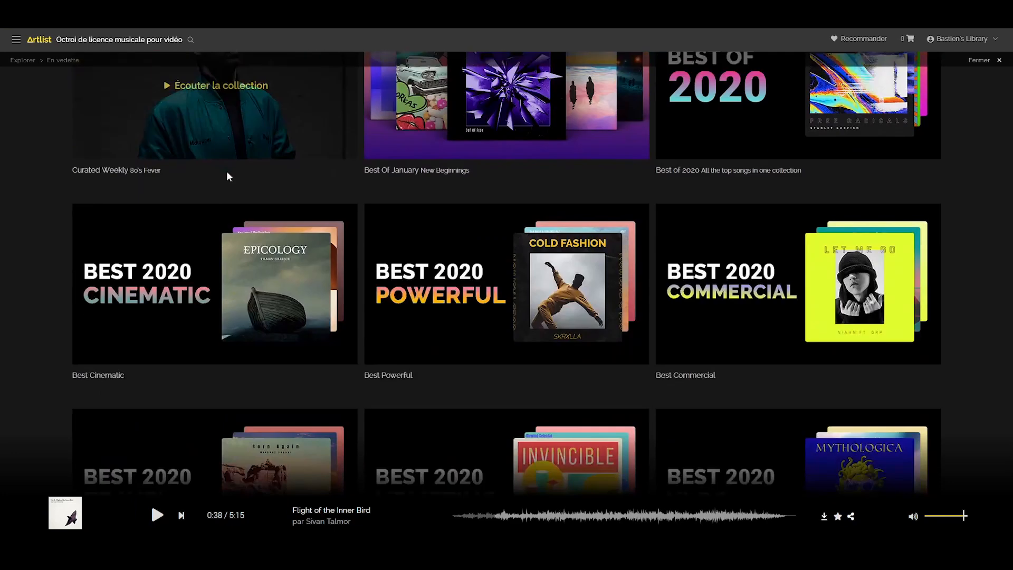
scroll(501, 286, "up", 4)
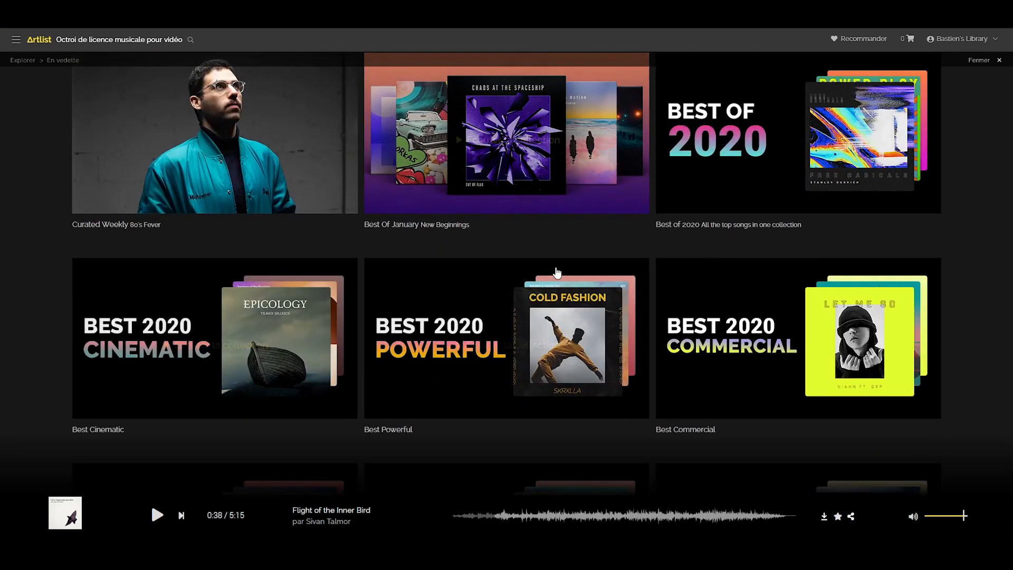
scroll(373, 264, "down", 6)
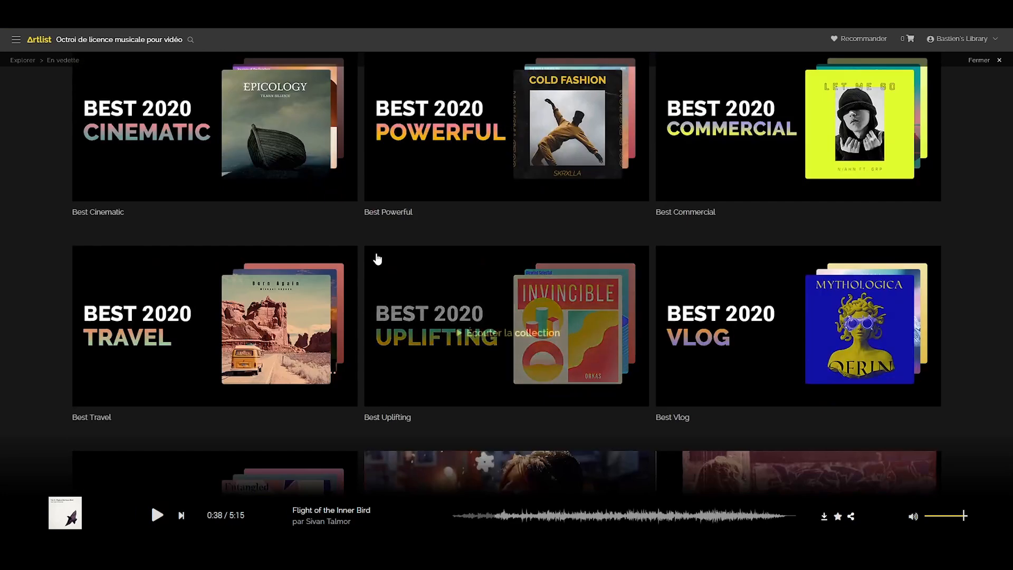
scroll(417, 277, "down", 15)
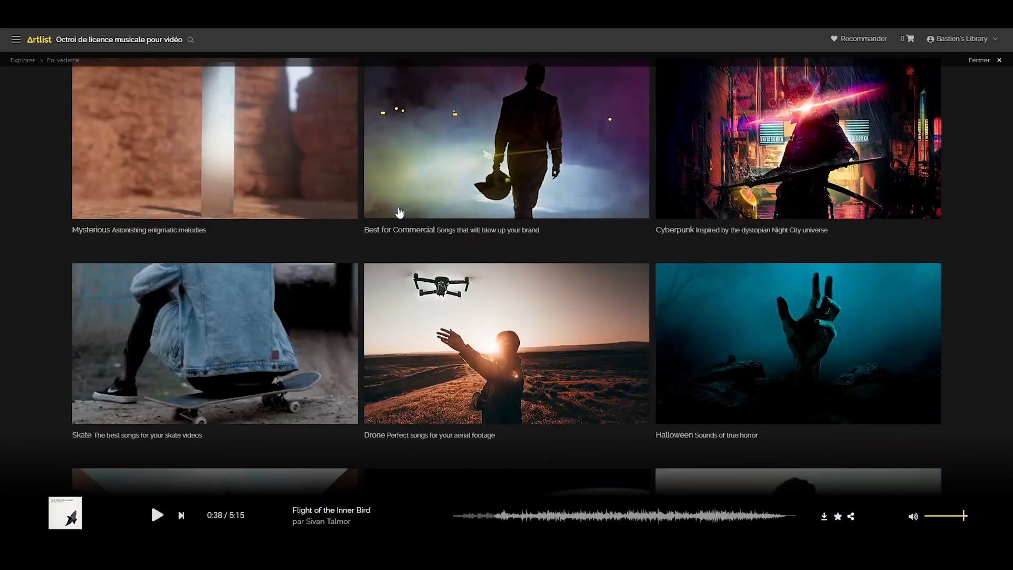
scroll(181, 184, "down", 5)
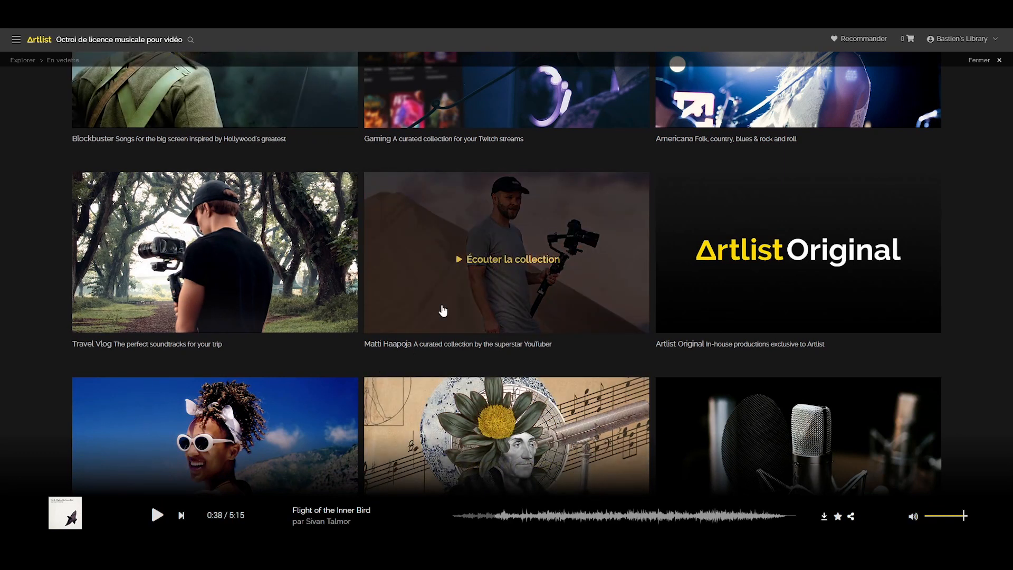
- Open the Matti Haapoja collection and preview the track Run All Night
left_click(444, 311)
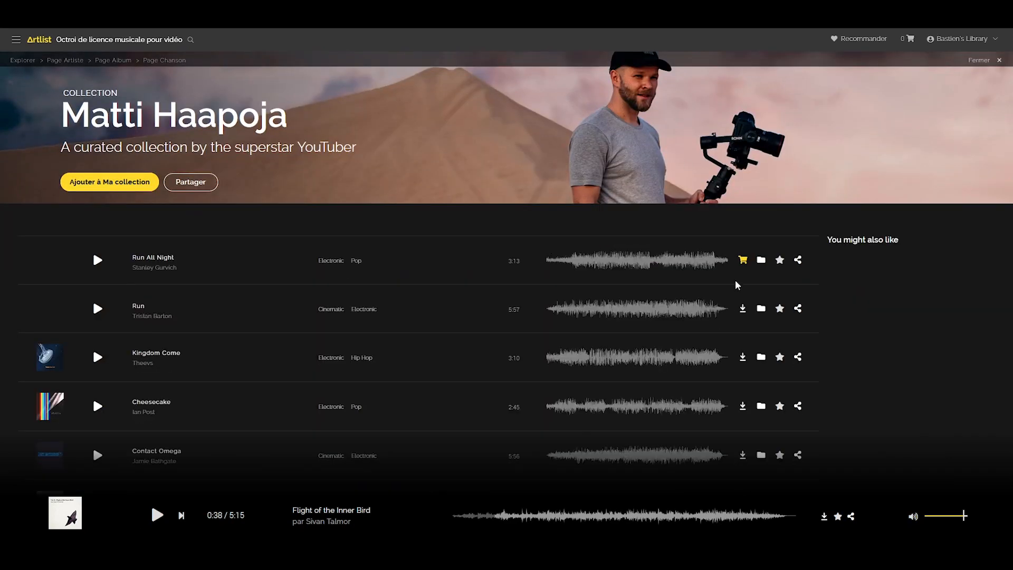
left_click(97, 261)
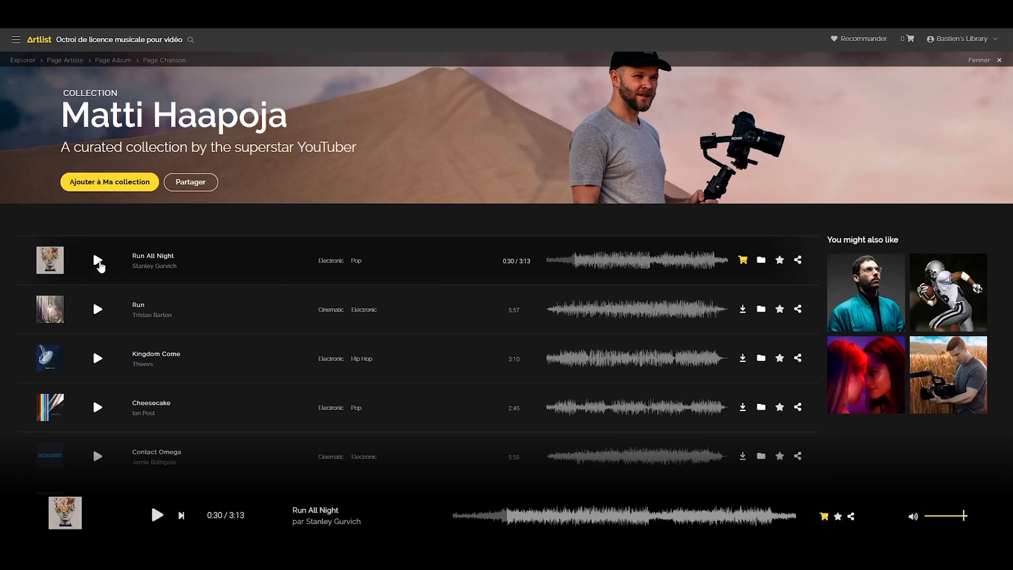
left_click(596, 261)
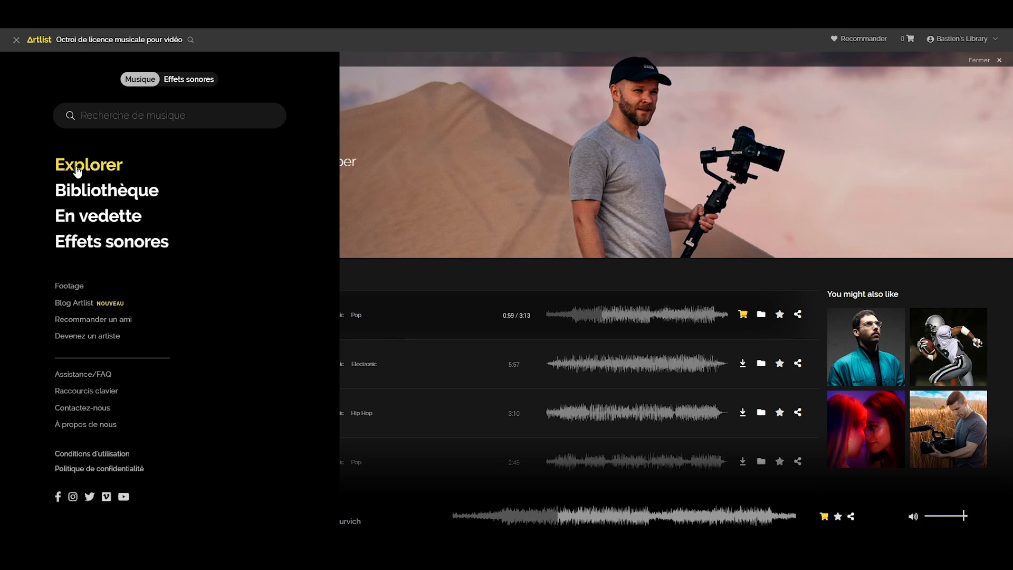
- Filter the full music catalogue by the Uplifting mood, the Vlog video theme and the Electronic genre
left_click(95, 171)
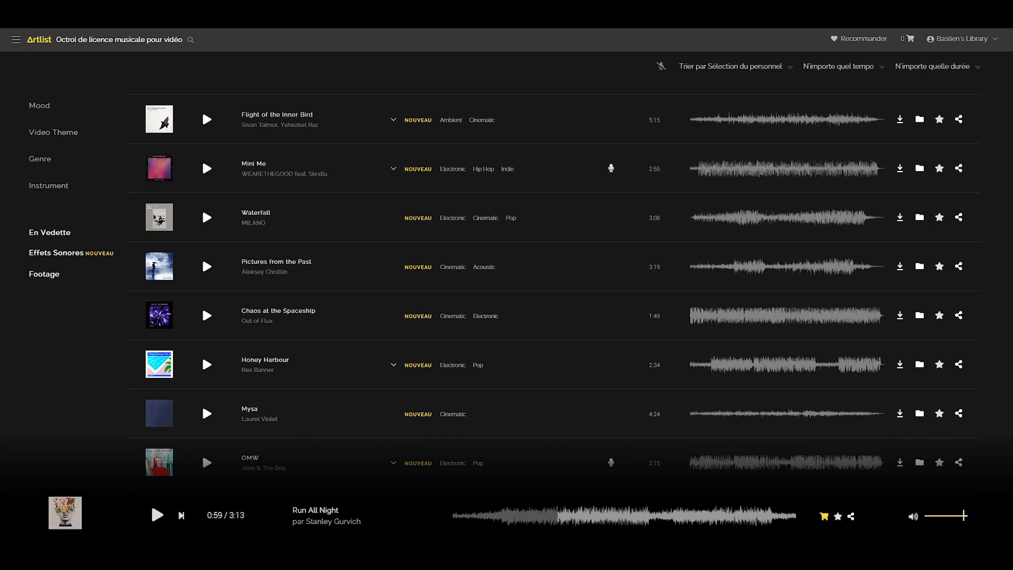
left_click(273, 557)
left_click_drag(471, 300, 565, 305)
key("Home")
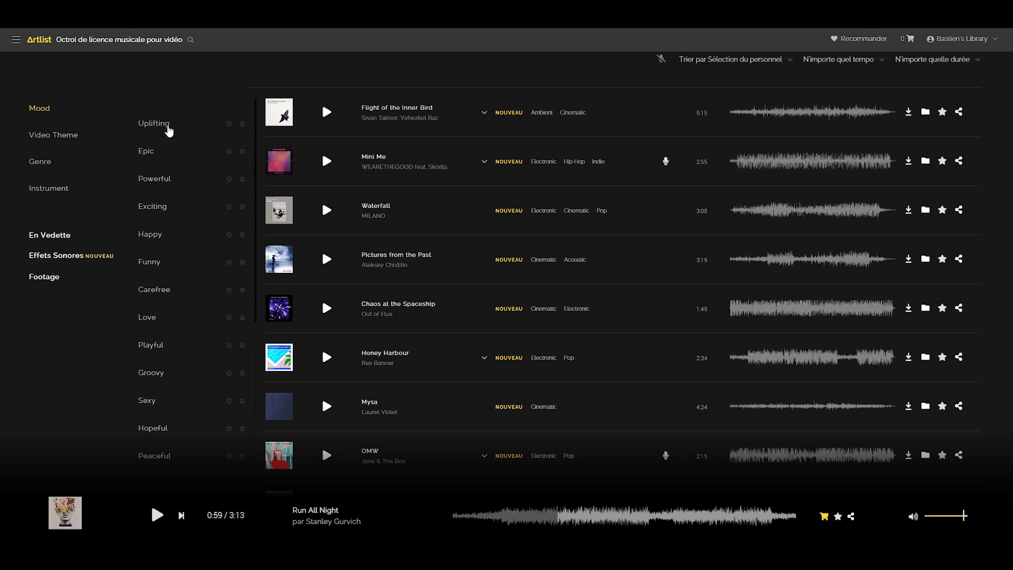
left_click(160, 127)
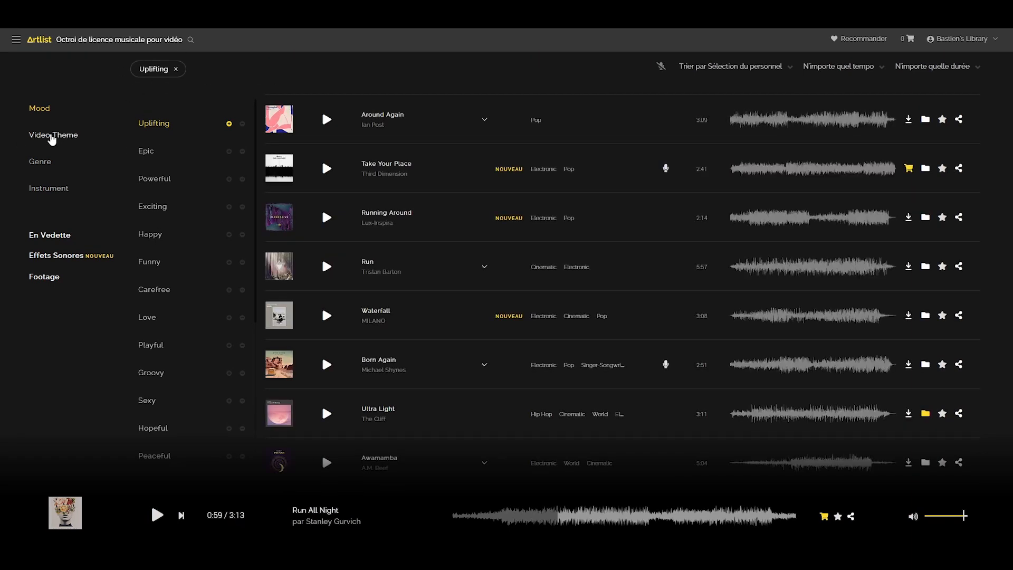
left_click(52, 139)
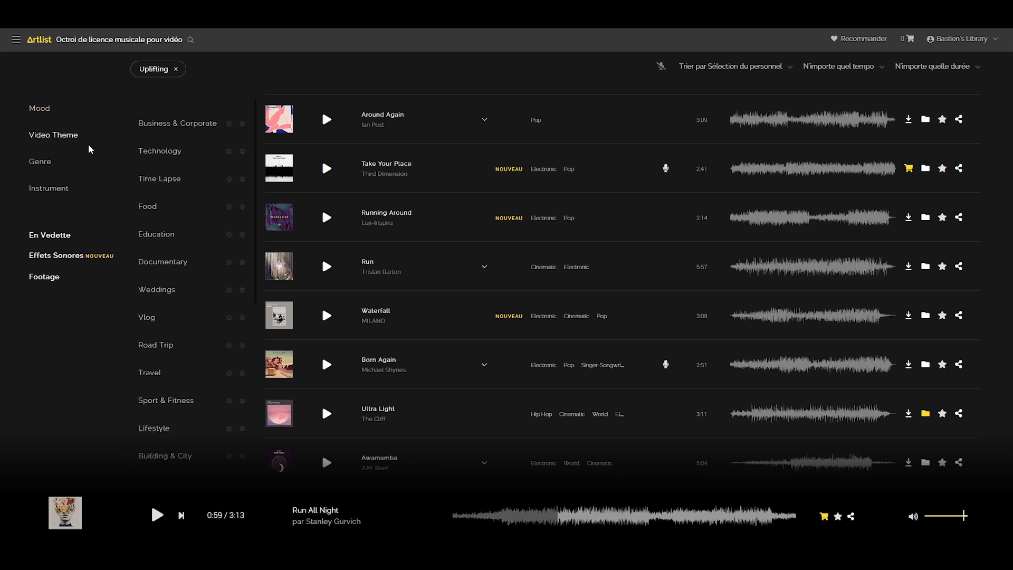
left_click(150, 318)
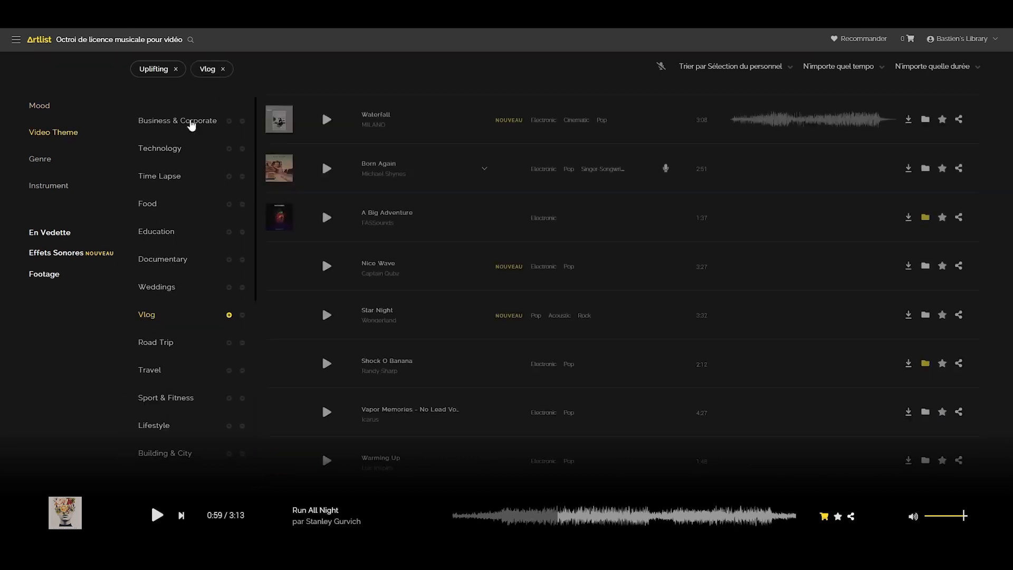
left_click(55, 165)
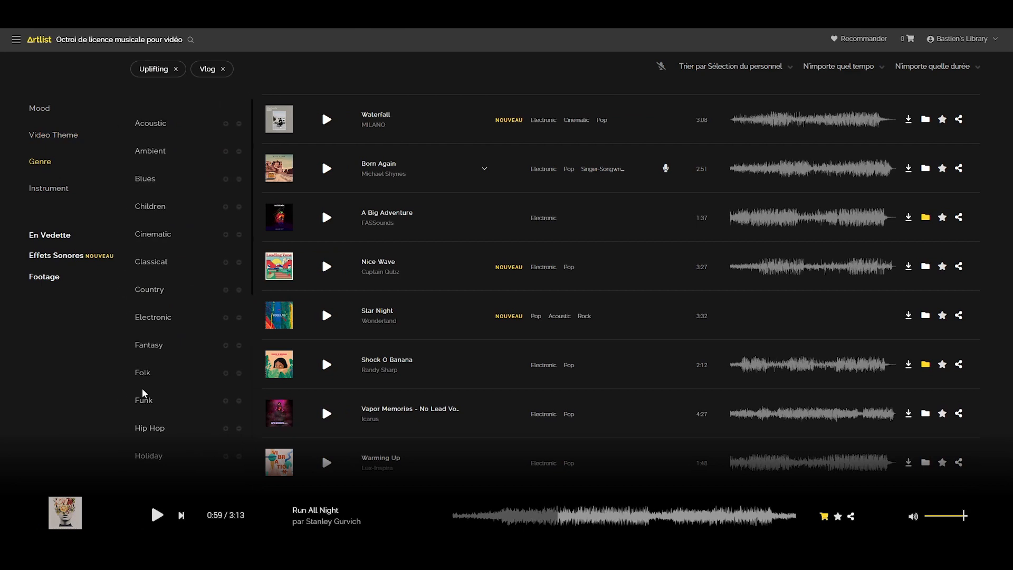
left_click(153, 317)
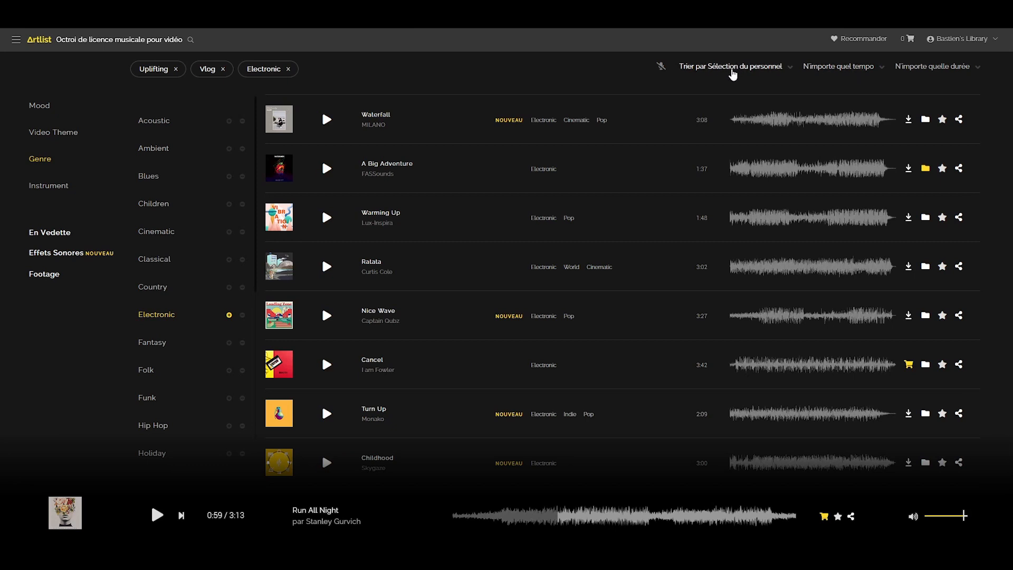
- Examine the available sorting, tempo and duration filter options for the track list
left_click(721, 69)
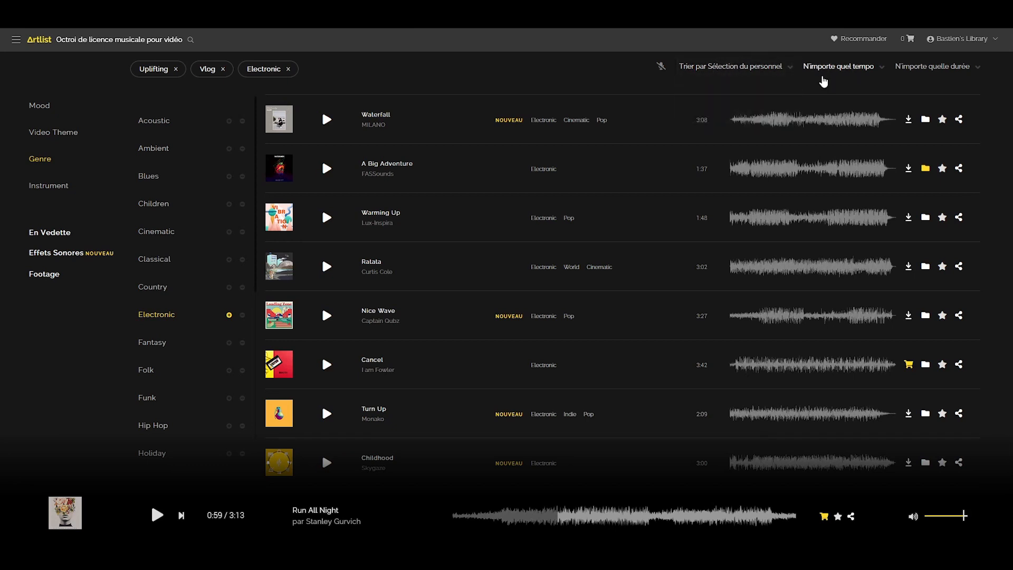
left_click(829, 70)
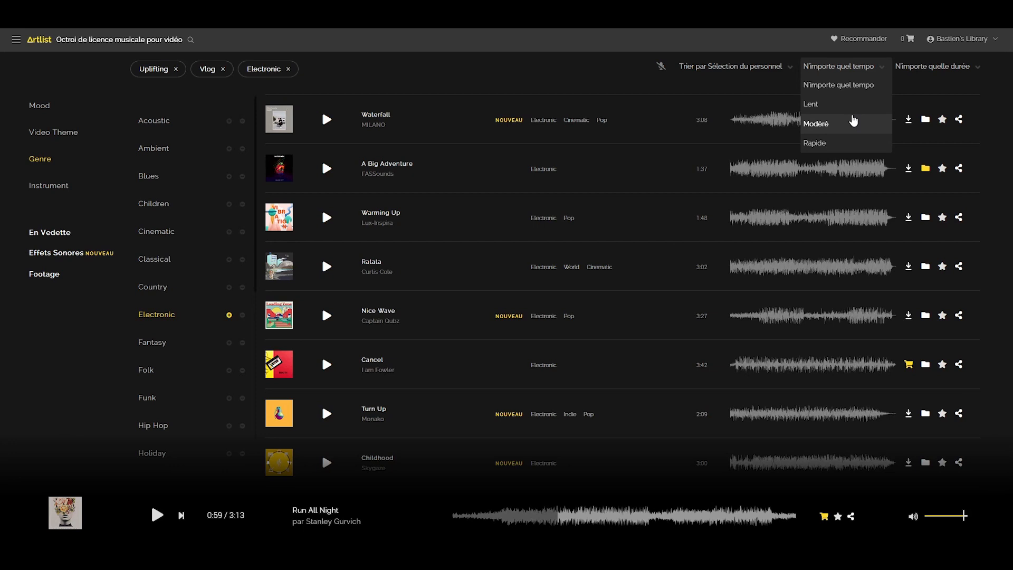
left_click(929, 67)
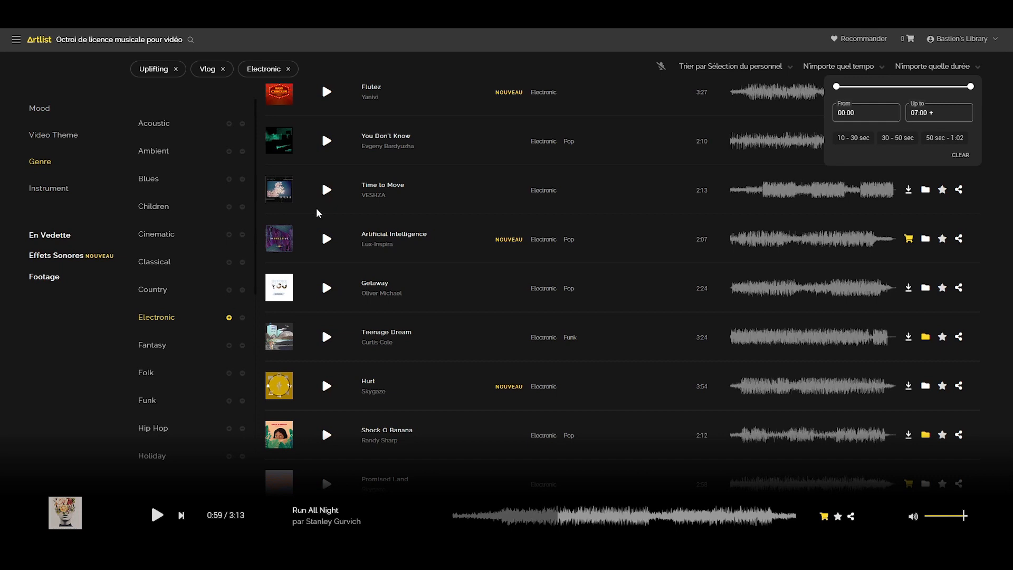
- Preview the tracks Time to Move and Artificial Intelligence from the filtered results
left_click(327, 190)
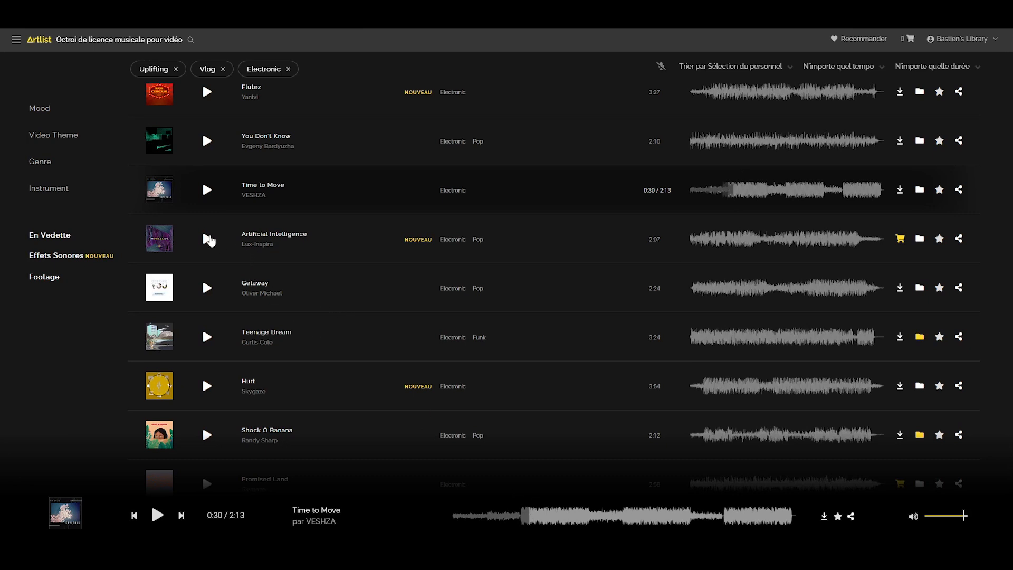
left_click(207, 240)
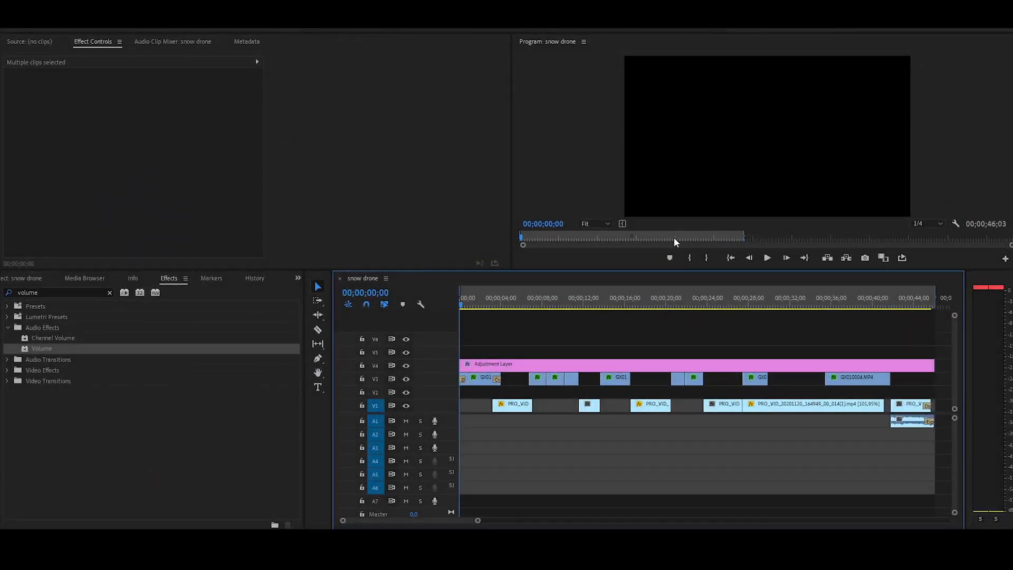
- In Premiere Pro, place the artificial-intelligence music file on audio track A3 at the start of the snow drone sequence
left_click_drag(461, 298, 487, 285)
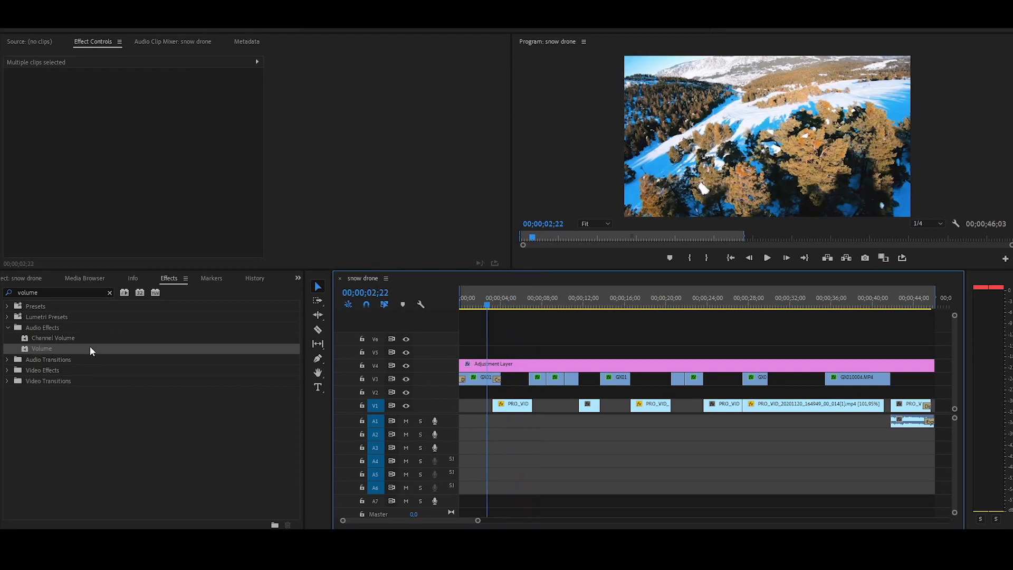
left_click(16, 280)
left_click_drag(226, 341, 459, 449)
- Play several passages of the sequence to judge how the music fits the edited footage
left_click_drag(502, 303, 480, 306)
key("space")
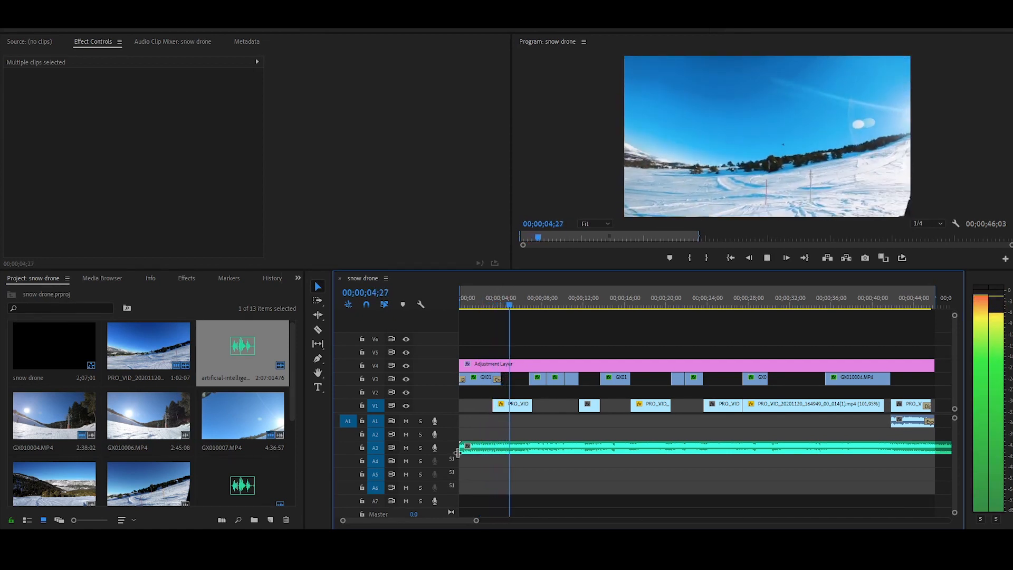
left_click(550, 302)
mouse_move(550, 302)
left_mouse_down()
mouse_move(572, 299)
mouse_move(558, 300)
left_mouse_up()
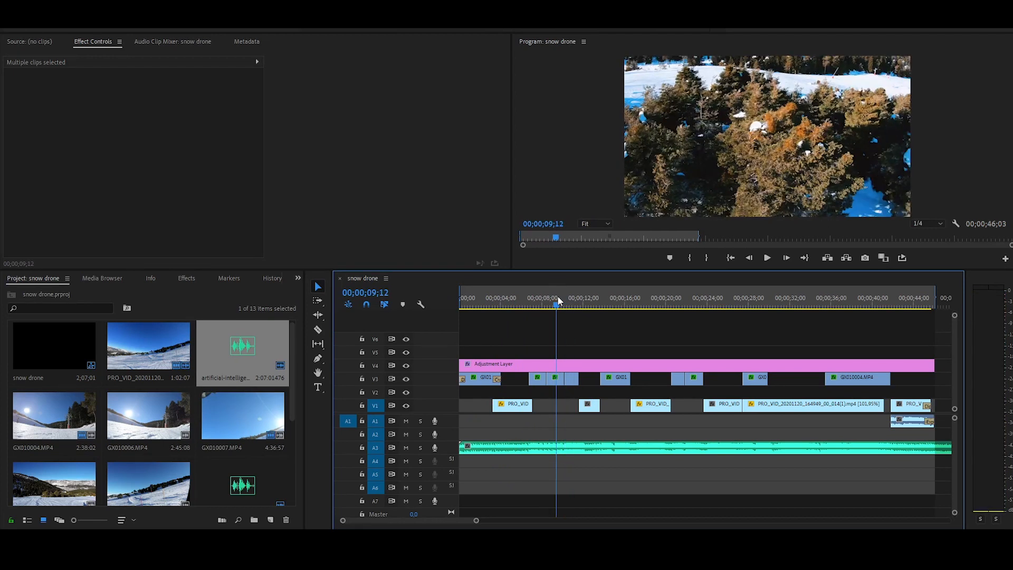
key("space")
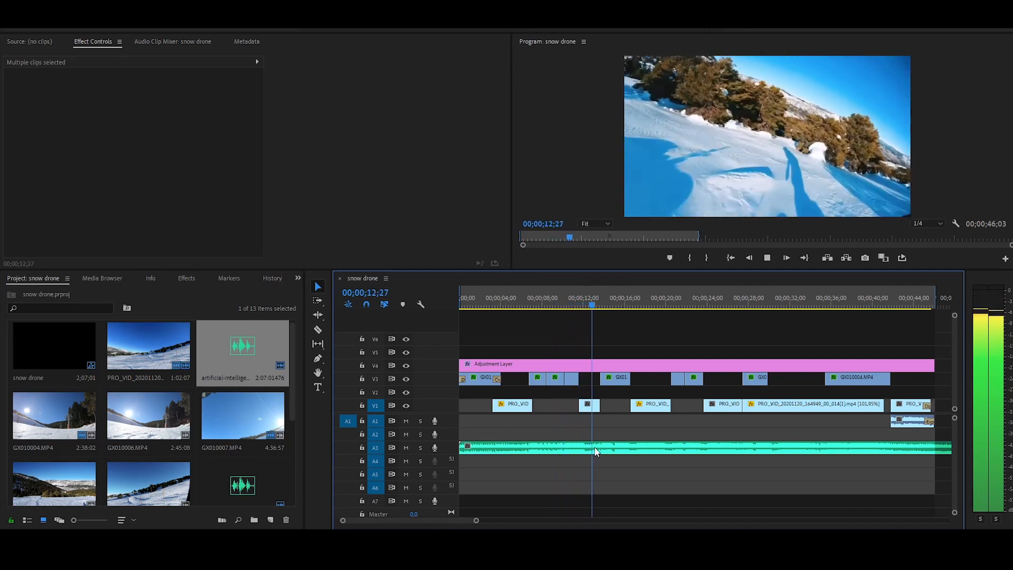
key("space")
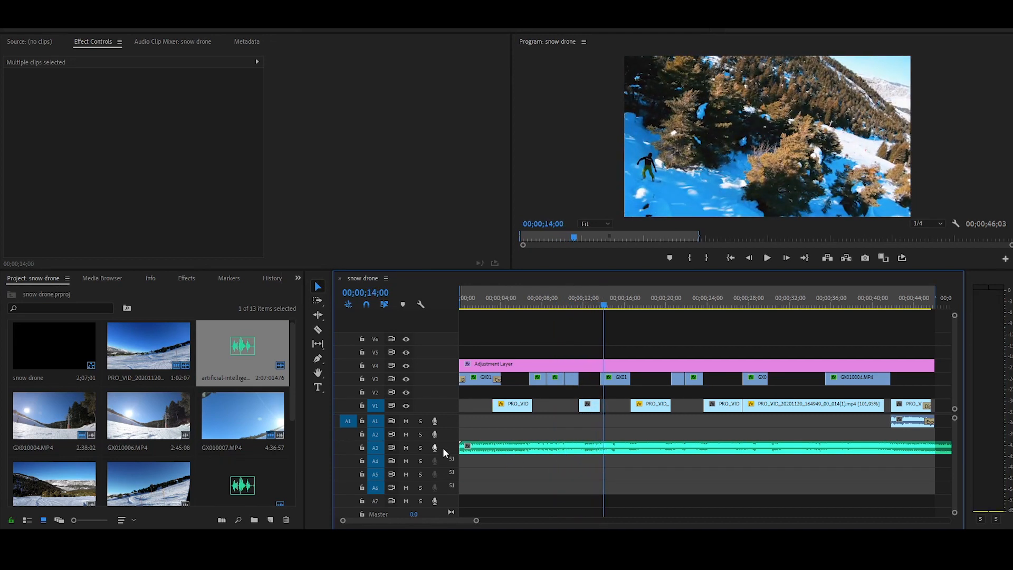
- Cut about 7 seconds off the beginning of the music clip on A3 and shift it back to the sequence start
left_click_drag(463, 450, 528, 450)
left_click_drag(606, 449, 561, 448)
left_click_drag(524, 447, 529, 448)
left_click_drag(525, 307, 531, 295)
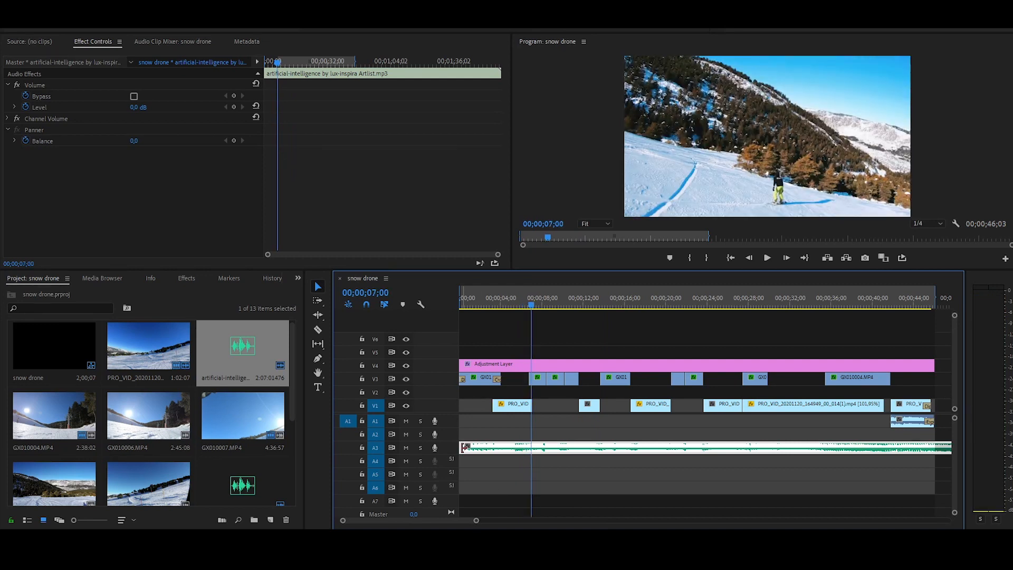
- Fine-tune the music clip's alignment with the picture around 00;00;06;09 and extend its beginning back to the sequence start
left_click_drag(465, 448, 535, 446)
left_click_drag(523, 290, 525, 303)
left_click_drag(569, 449, 567, 451)
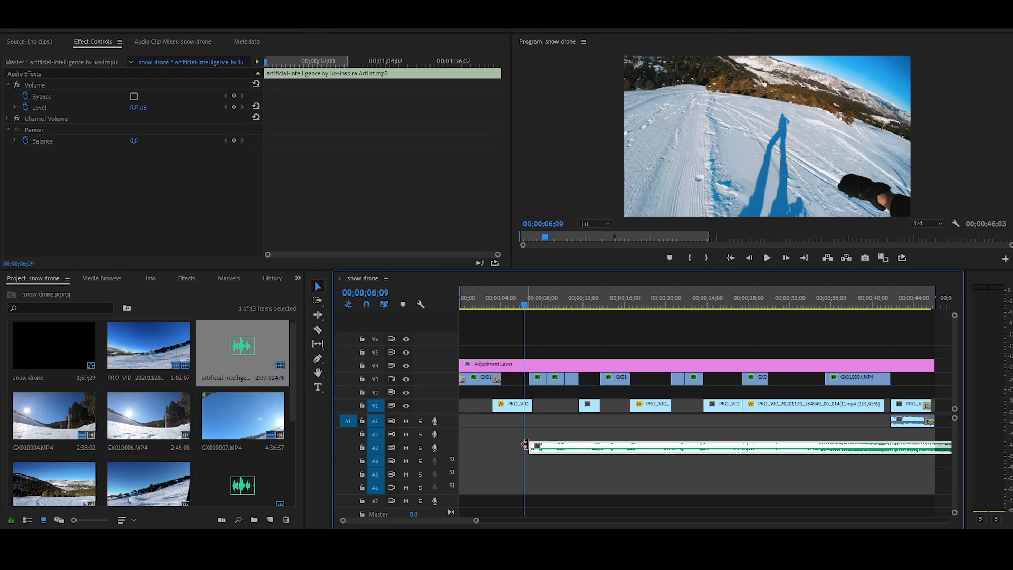
left_click_drag(535, 448, 382, 453)
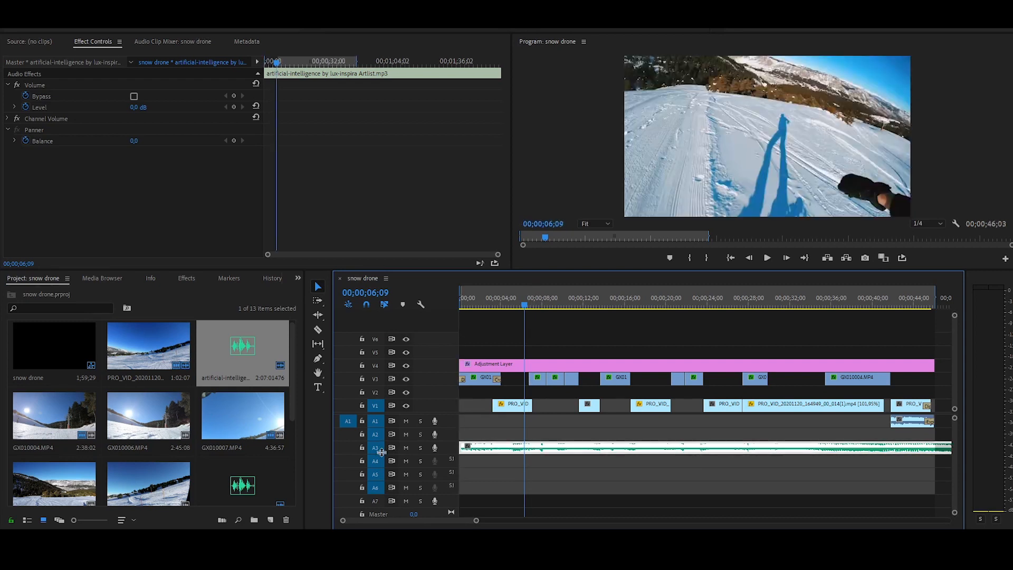
- Play the sequence from the beginning to check the music timing, and return the playhead to 00;00;06;06
left_click_drag(473, 299, 340, 332)
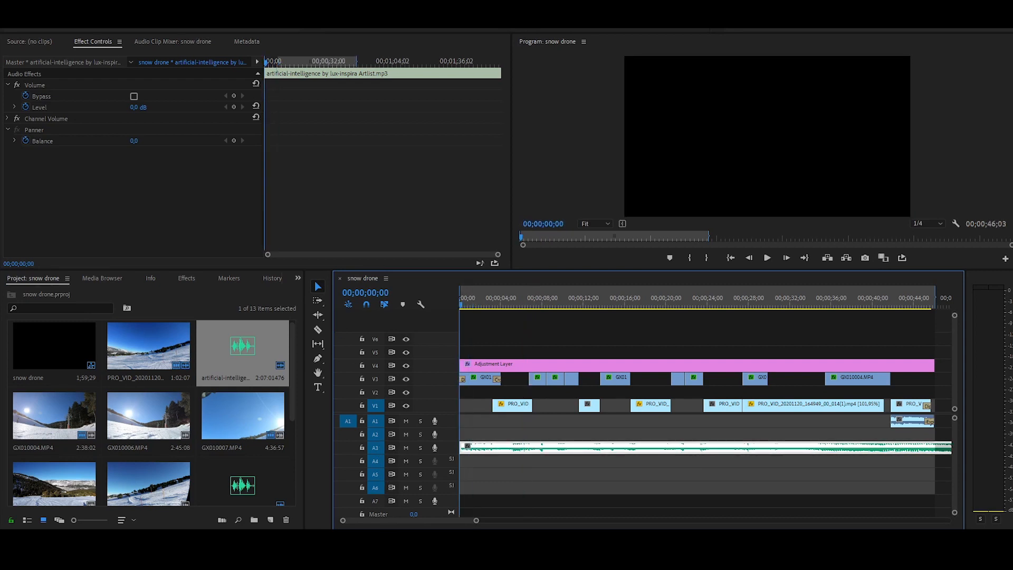
key("space")
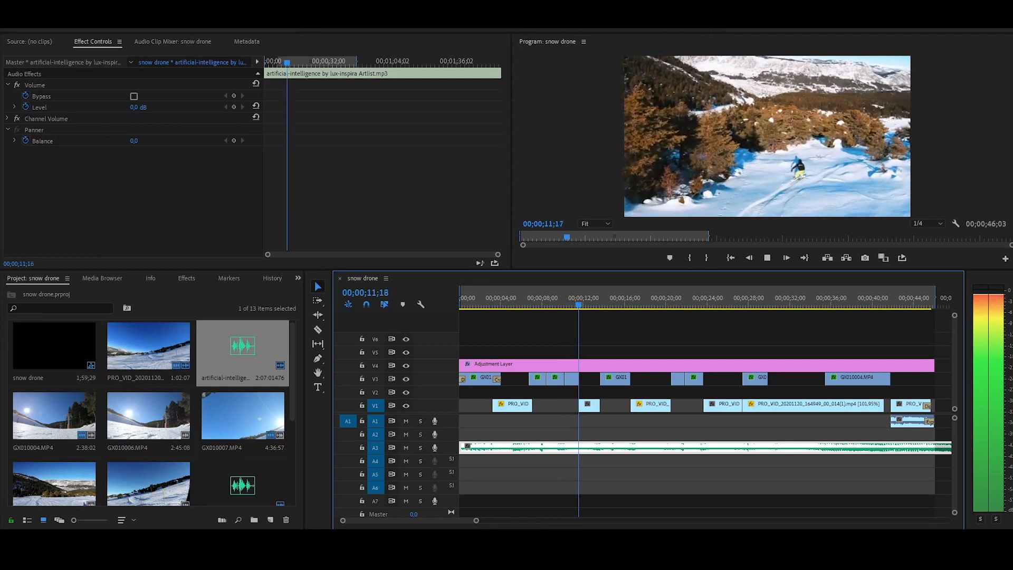
key("space")
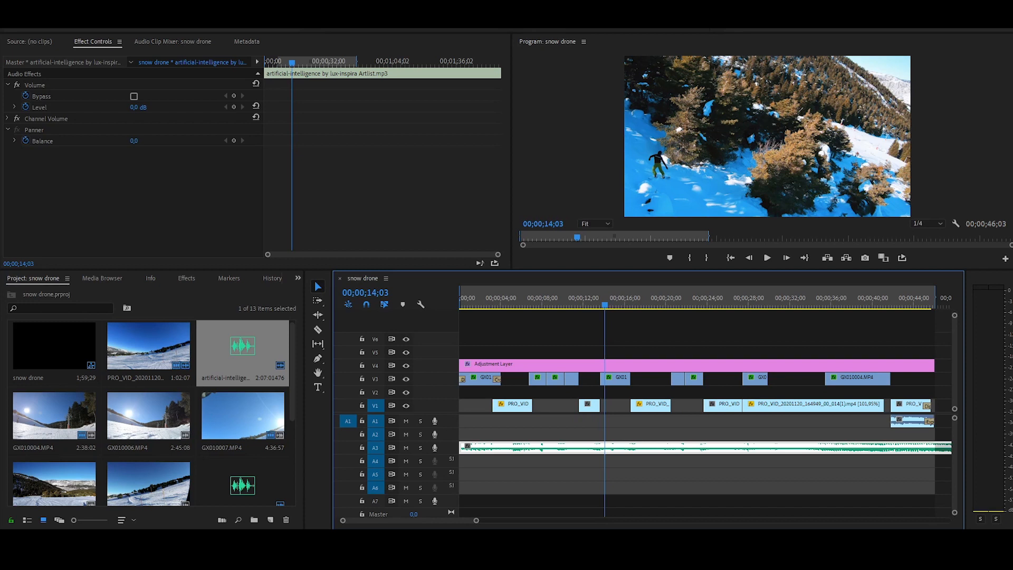
left_click(524, 304)
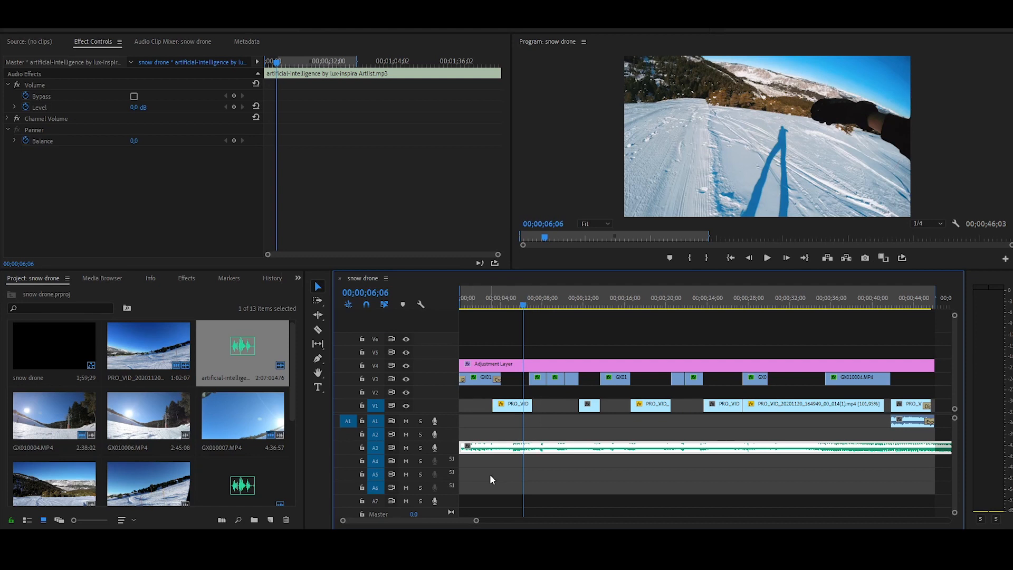
- Switch to Artlist in the browser and open its sound effects section
mouse_move(159, 560)
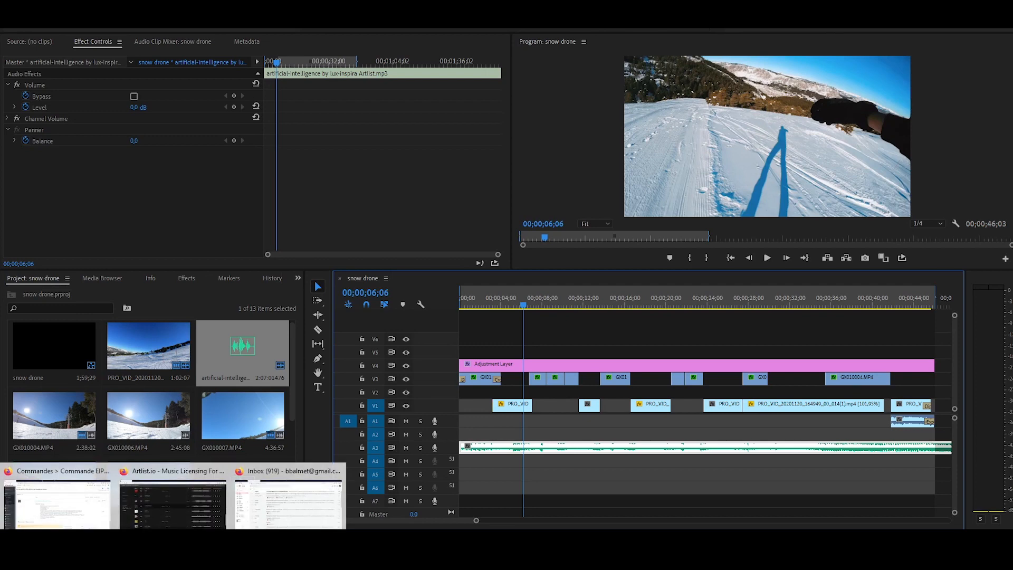
left_click(173, 499)
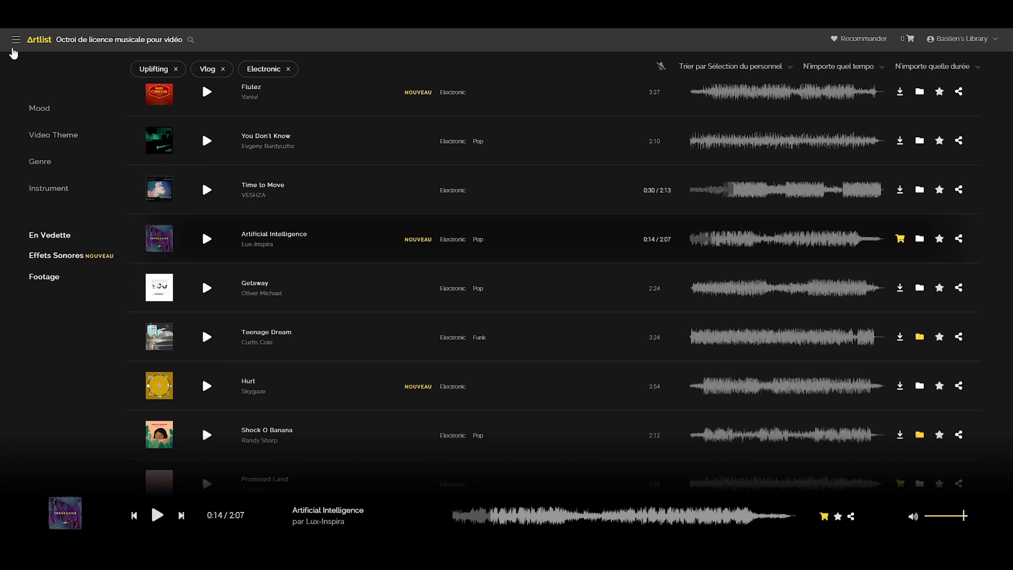
left_click(15, 39)
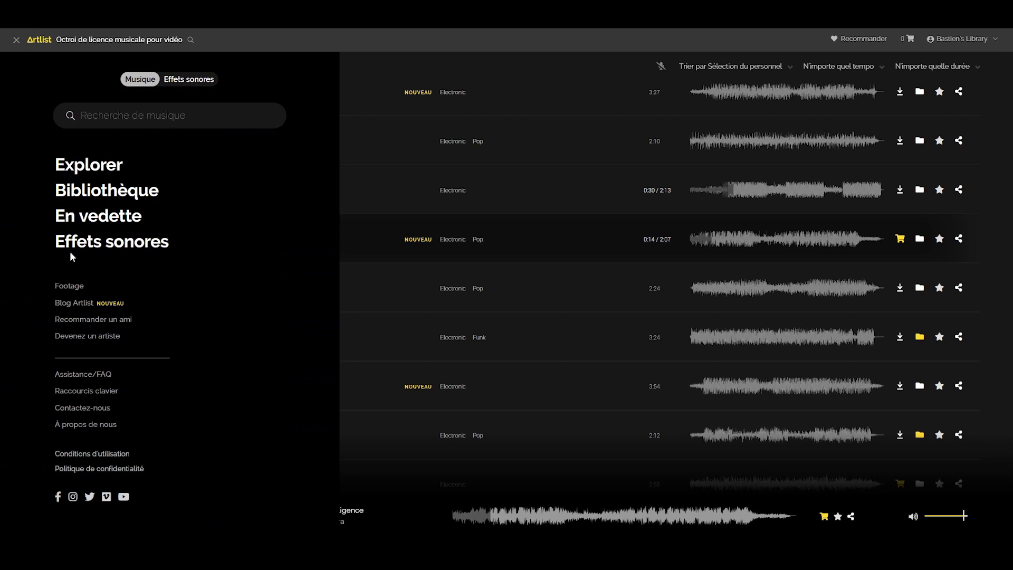
left_click(95, 254)
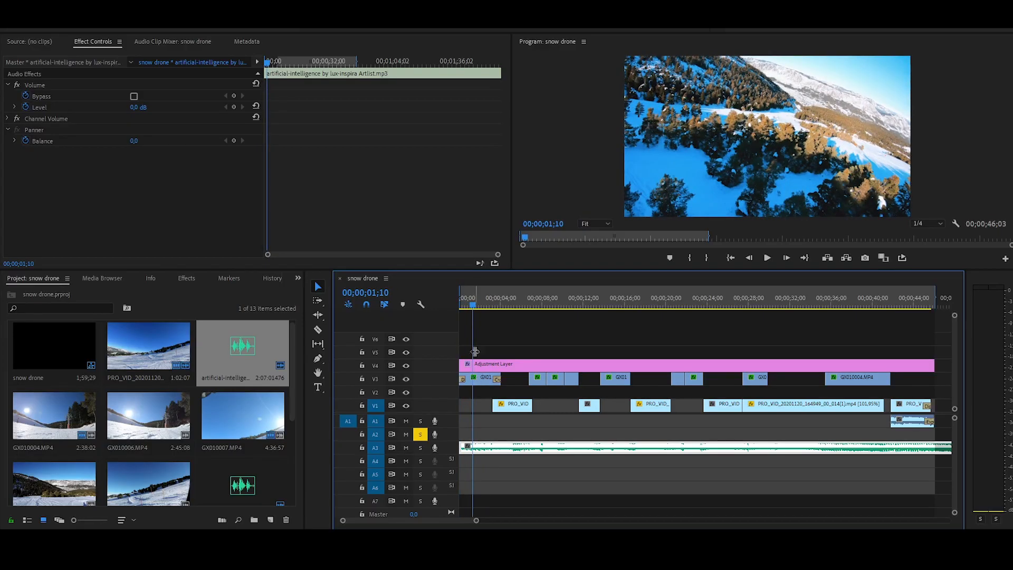
- Switch back to Premiere Pro and scrub through the opening aerial shots to judge which sound effects they need
left_click(468, 306)
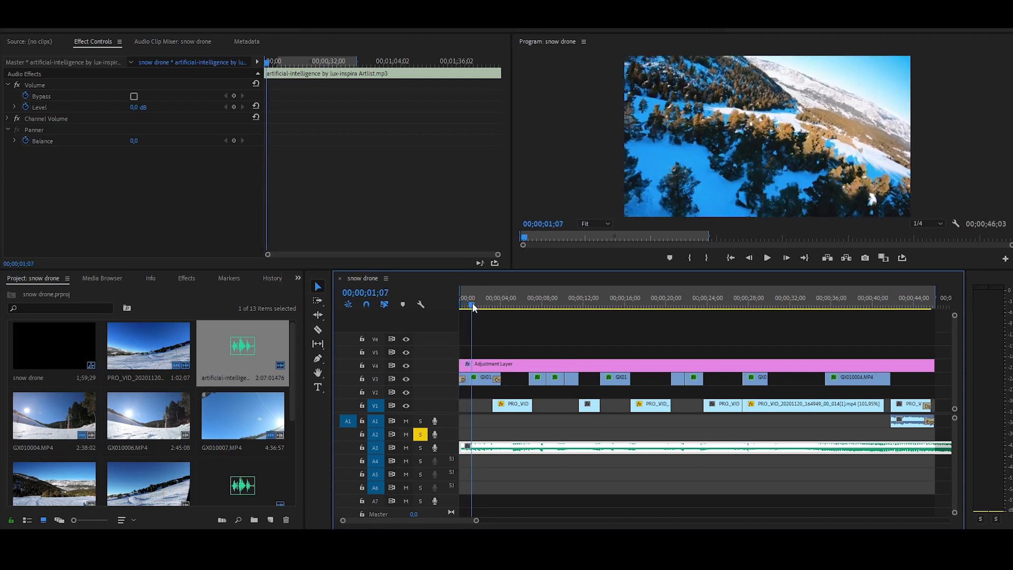
left_click_drag(470, 309, 482, 304)
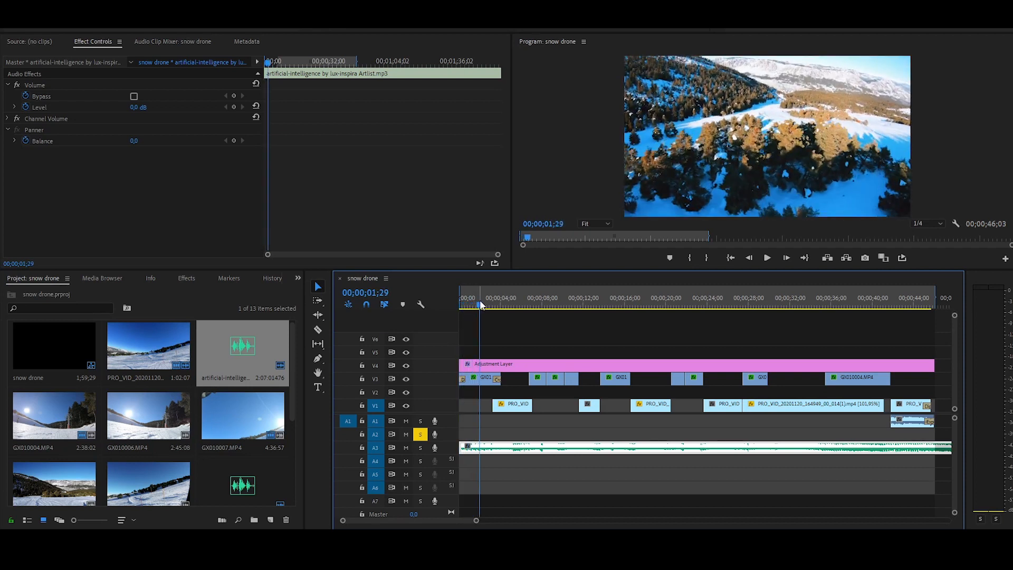
left_click_drag(493, 302, 556, 291)
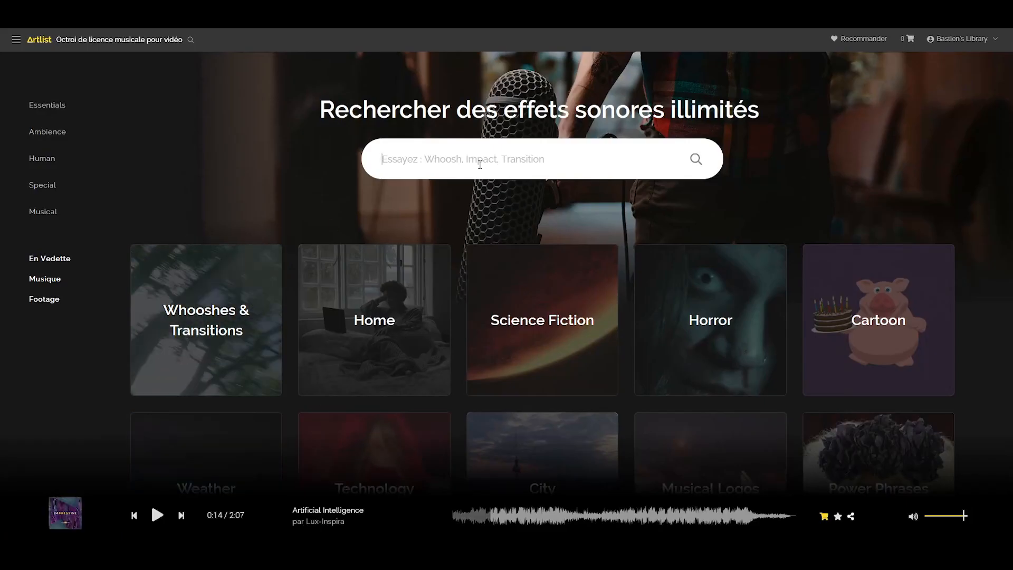
- Search Artlist's sound effects for "wind", preview Bora Wind - Strong Wind, Branches Bending, Creaking, and add it to the cart
type("wind")
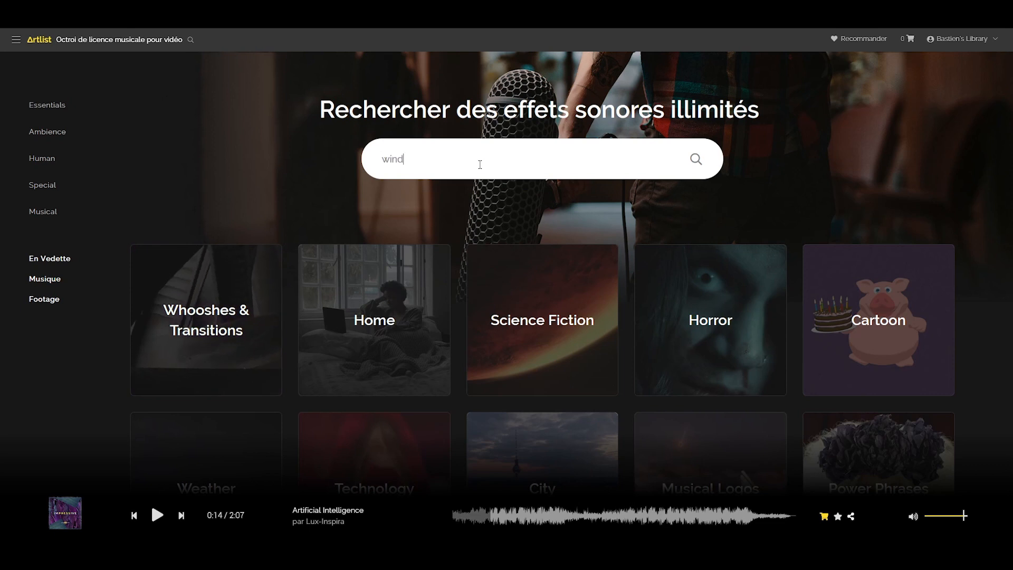
key("Return")
left_click(223, 357)
left_click(222, 357)
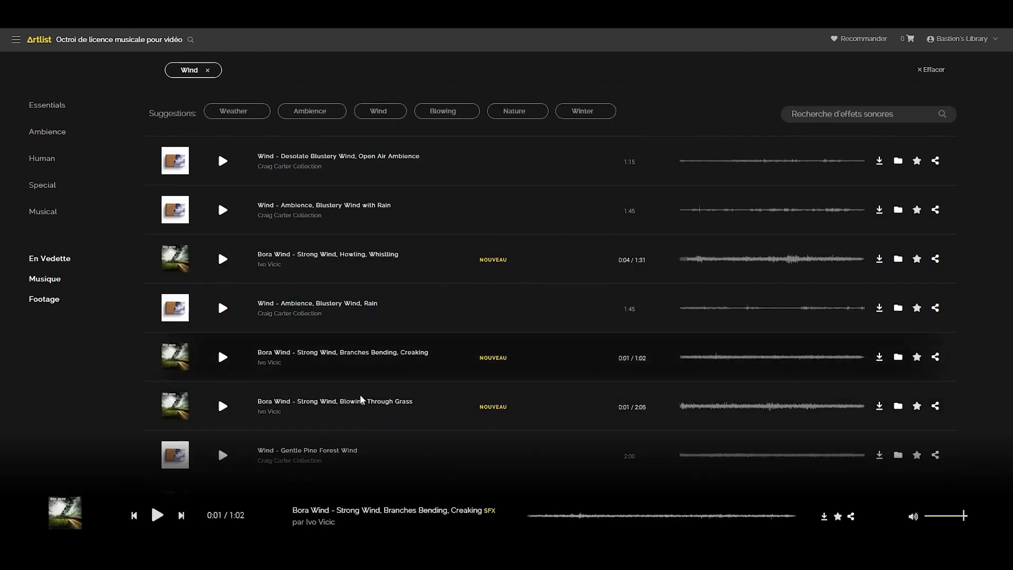
left_click(879, 358)
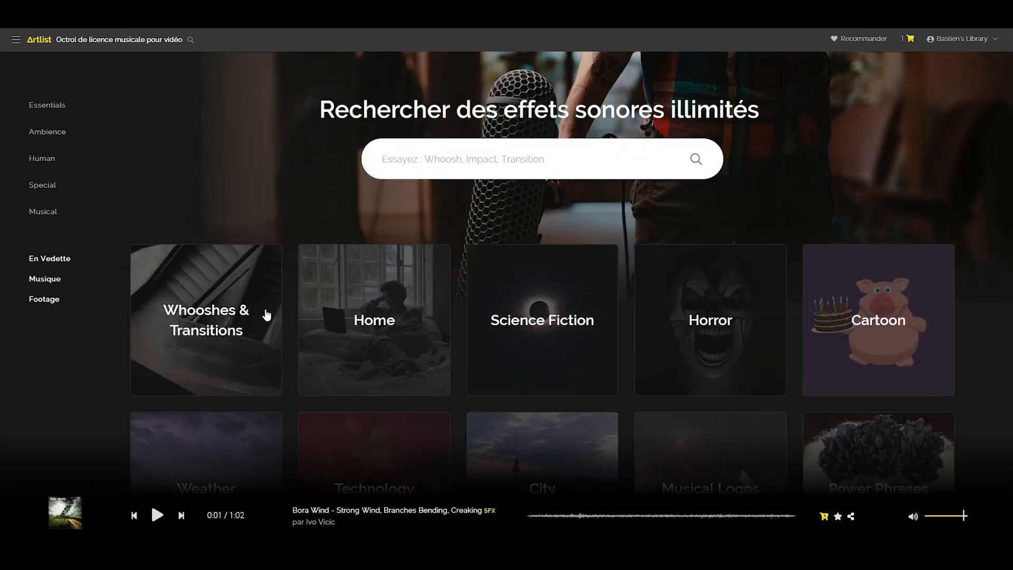
- Open the Short Whooshes category under Whooshes & Transitions and narrow it with the search term "wind"
left_click(188, 329)
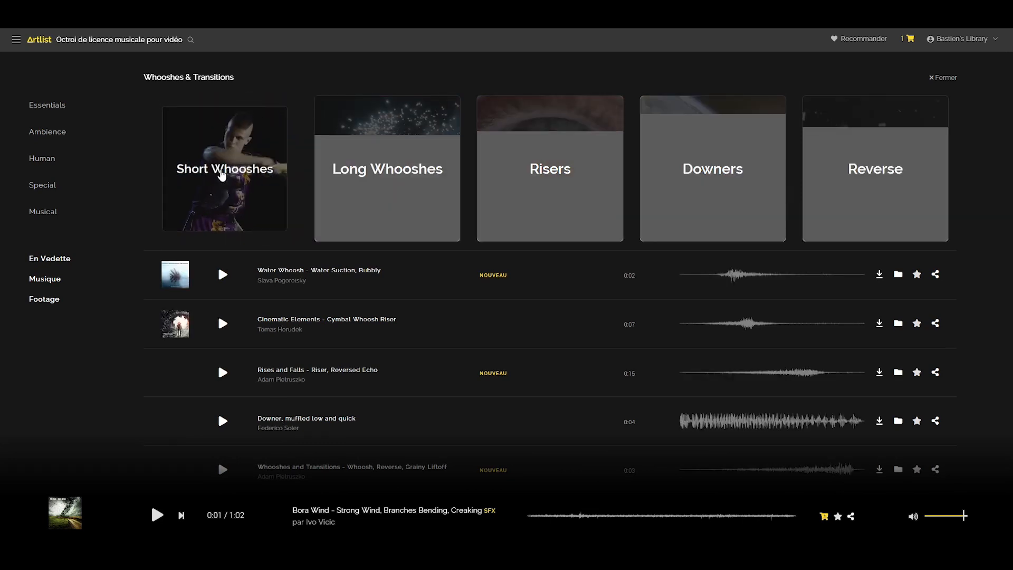
left_click(222, 175)
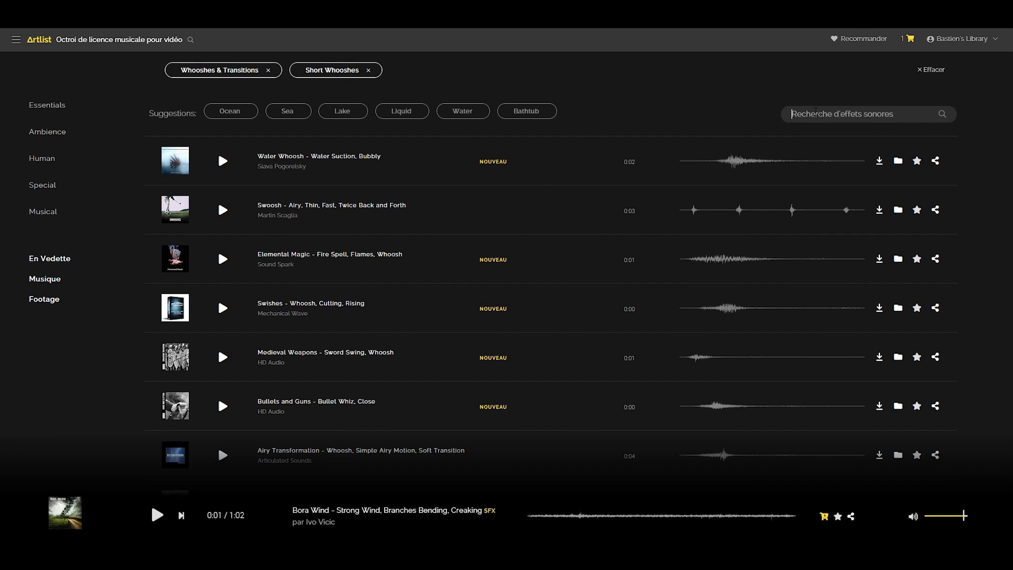
type("wid")
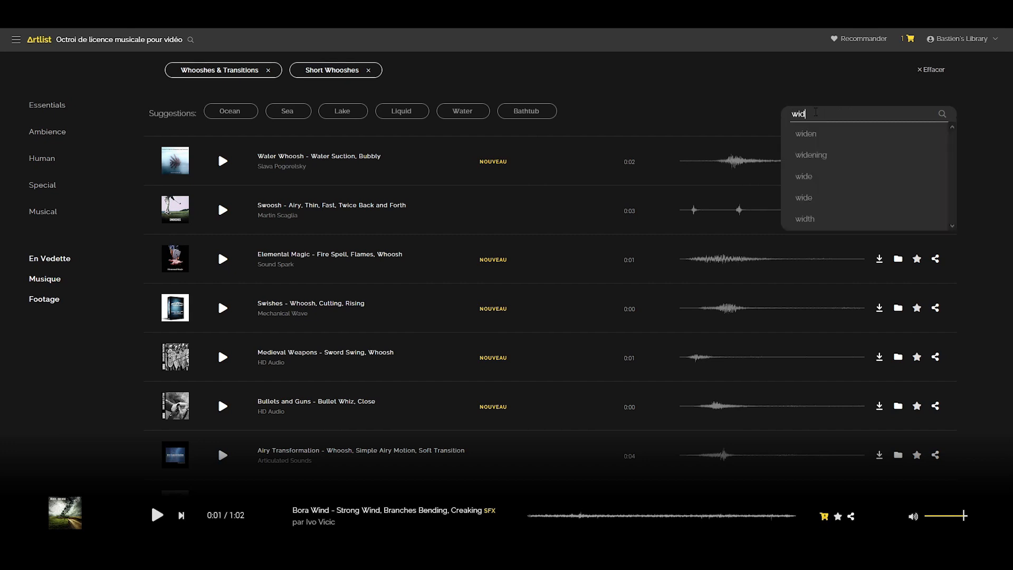
type("d")
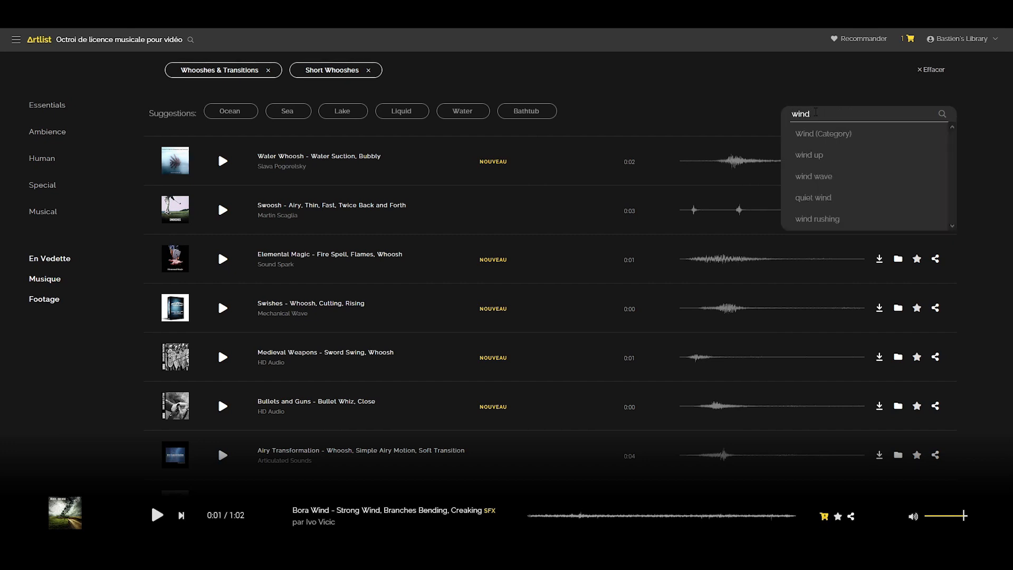
key("Return")
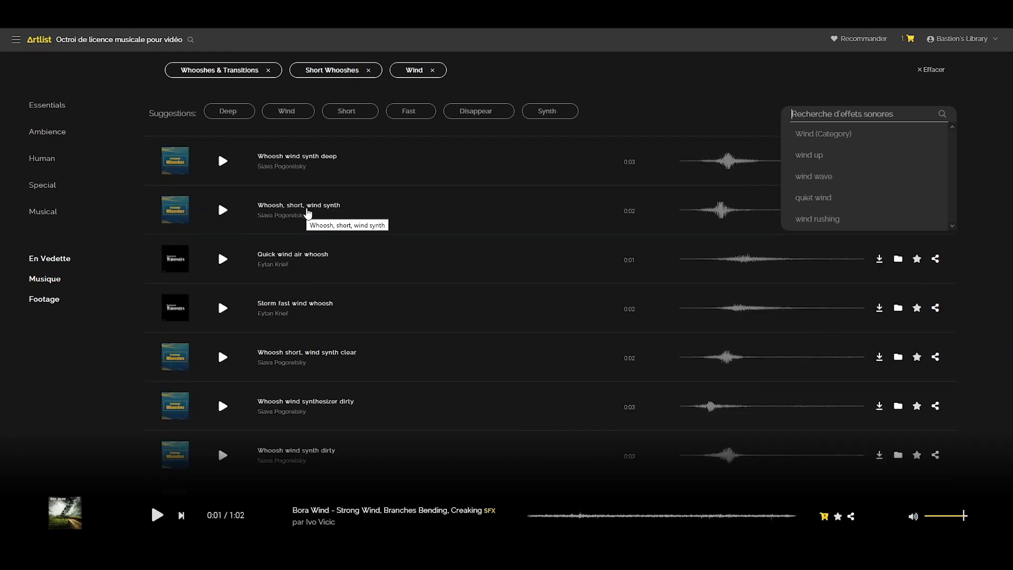
- Preview the short wind whooshes and add Storm fast wind whoosh to the cart
left_click(222, 357)
left_click(224, 315)
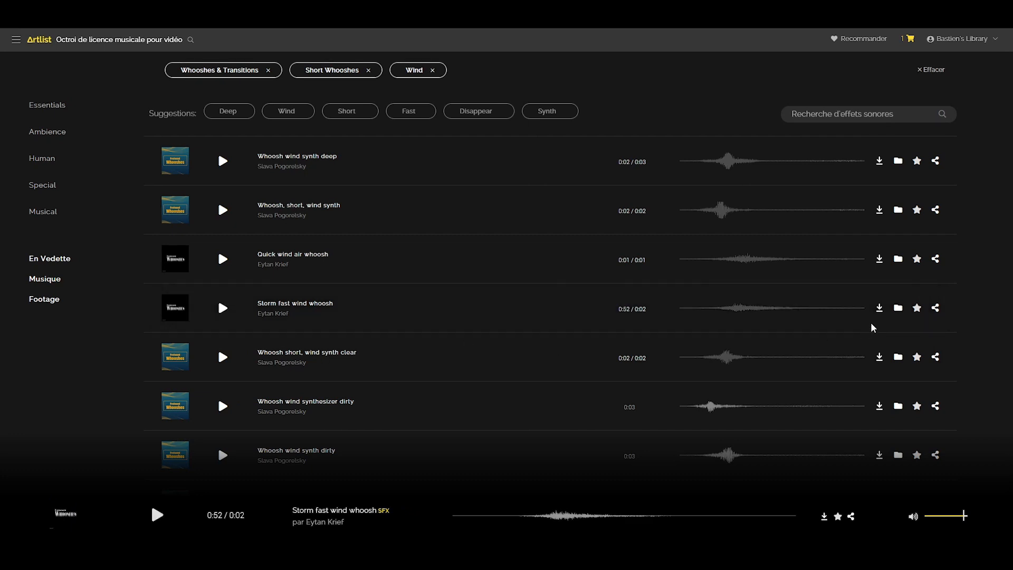
left_click(880, 310)
- Check out the cart with both sound effects and open the library's download history
left_click(909, 38)
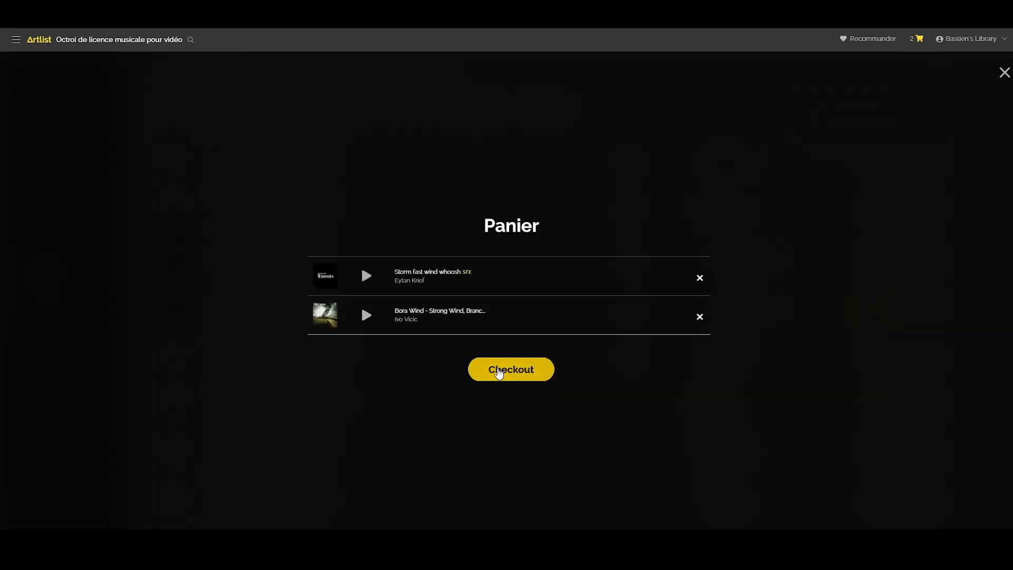
left_click(496, 372)
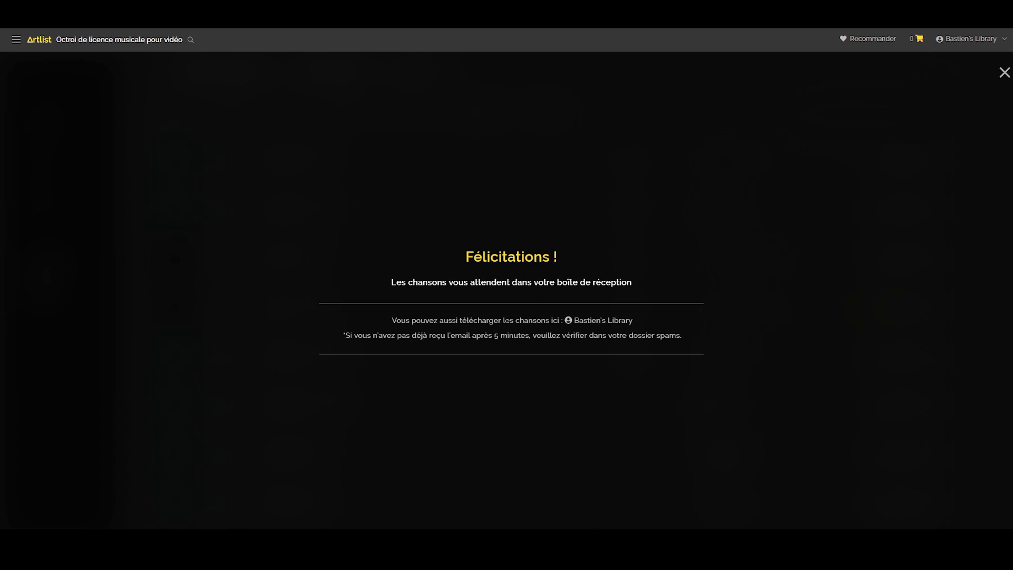
left_click(1004, 72)
left_click(989, 37)
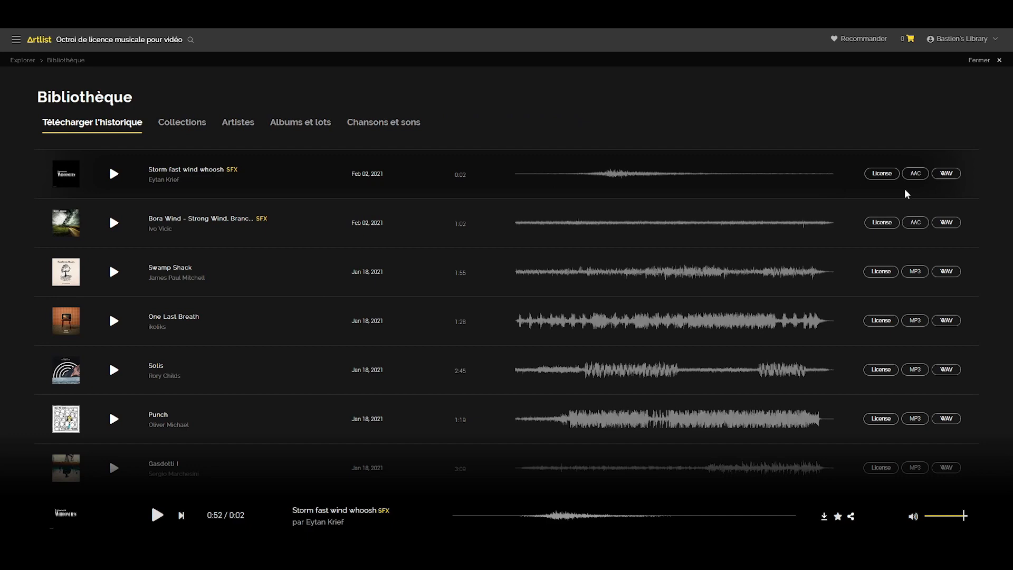
- Download the purchased sound effects in AAC format and import both files into the snow drone project in Premiere Pro
left_click(916, 174)
left_click(440, 295)
left_click(552, 334)
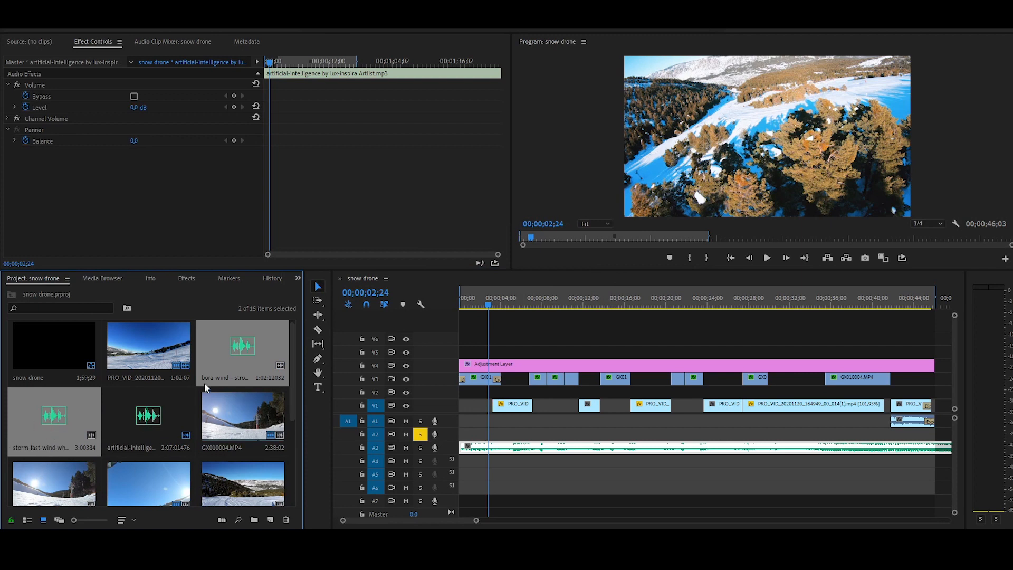
- Place the bora-wind sound effect on track A2 at the sequence start
left_click(56, 420)
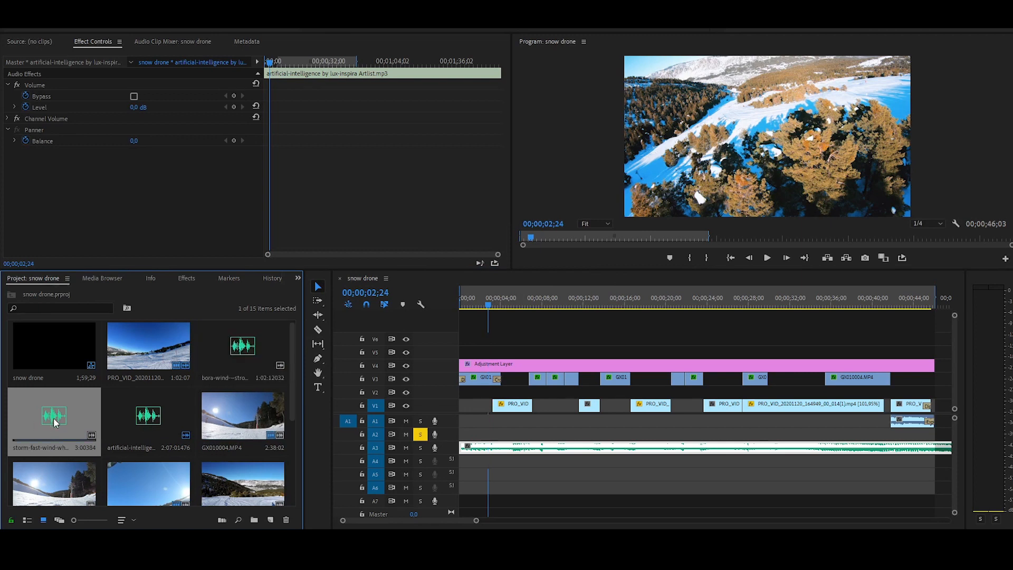
left_click(233, 351)
left_click_drag(236, 353, 463, 434)
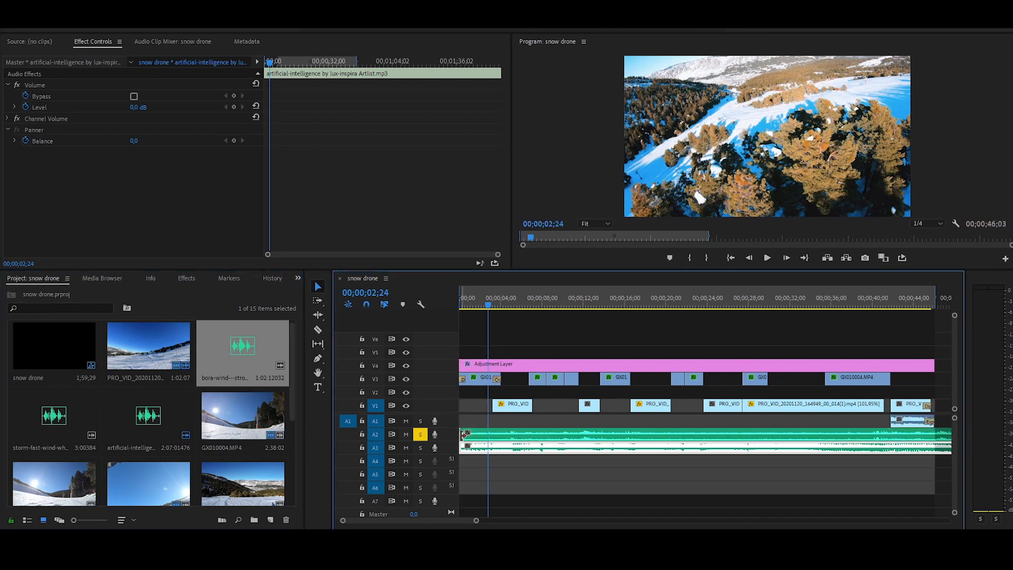
- Play the wind sound from the sequence start, cut it where the first V3 clip ends, and remove the remainder
key("Up")
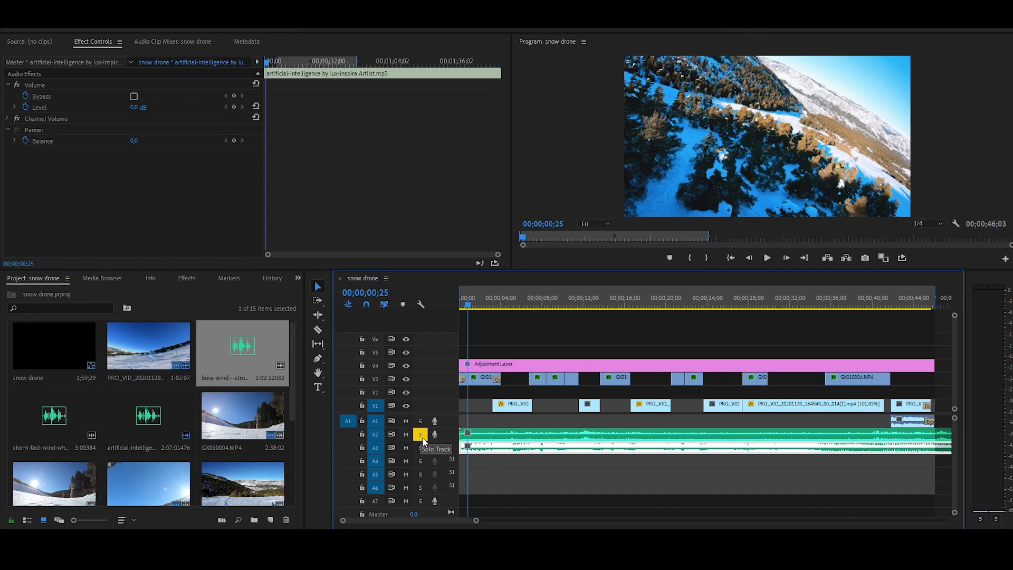
key("Up")
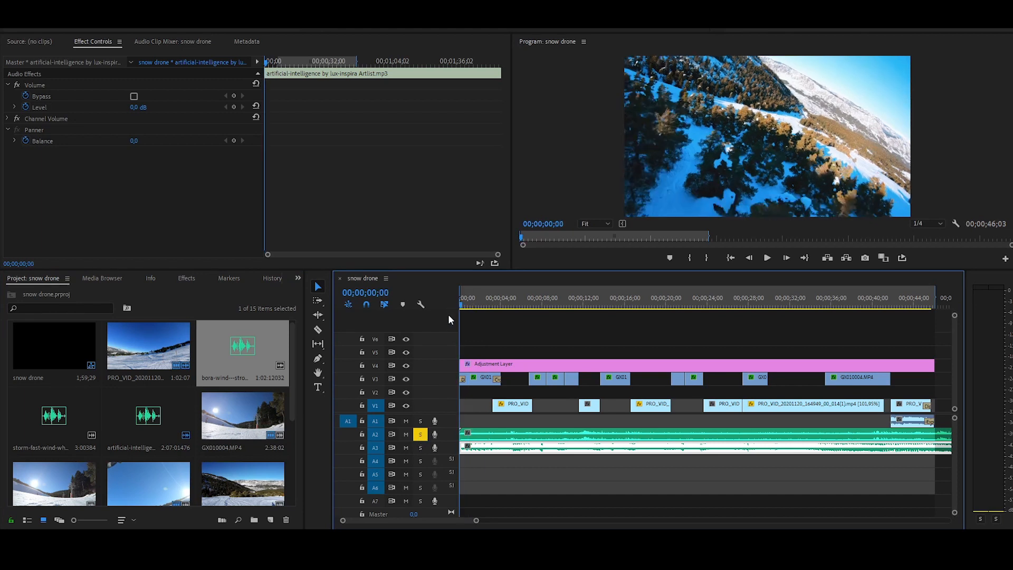
key("space")
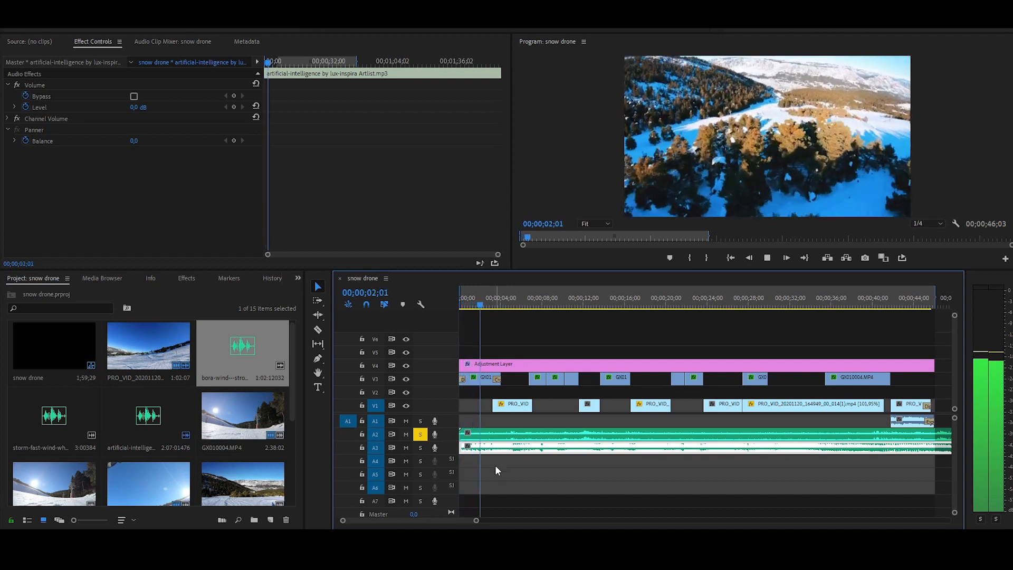
key("space")
key("c")
left_click(505, 432)
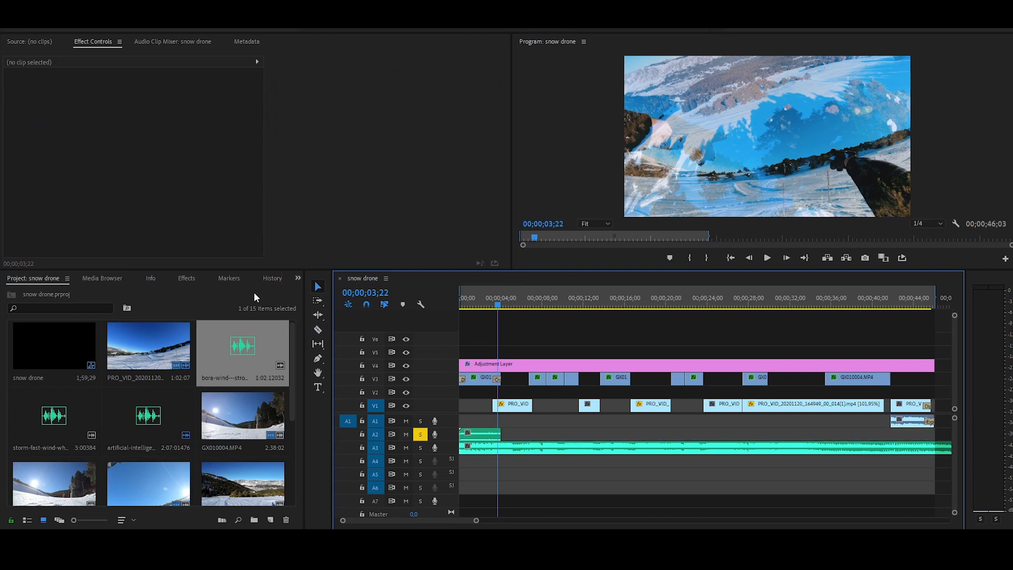
- Apply Exponential Fade to both ends of the wind clip on A2 and play the fade-out
left_click(186, 278)
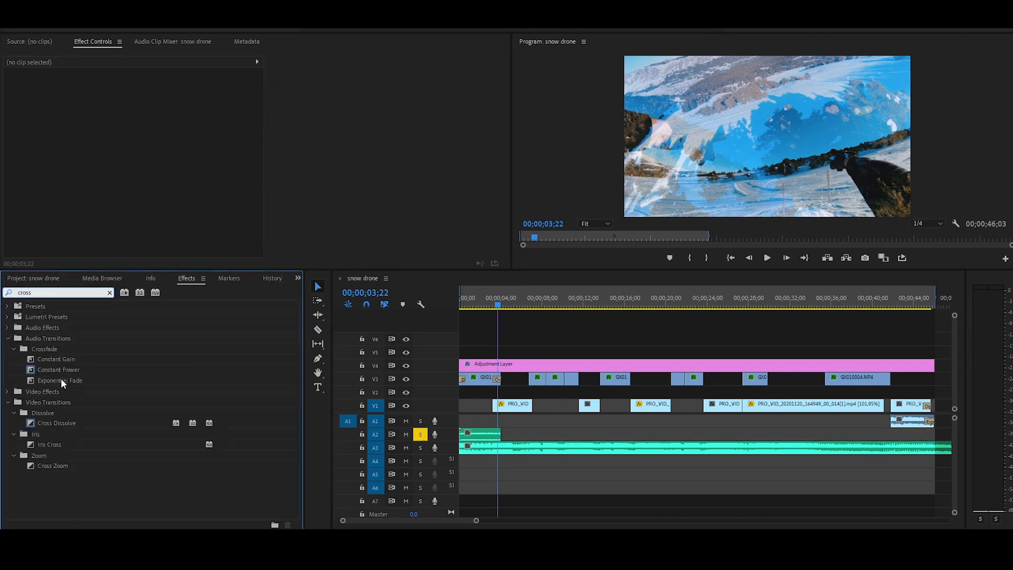
mouse_move(46, 379)
left_mouse_down()
mouse_move(499, 438)
mouse_move(462, 434)
left_mouse_up()
key("space")
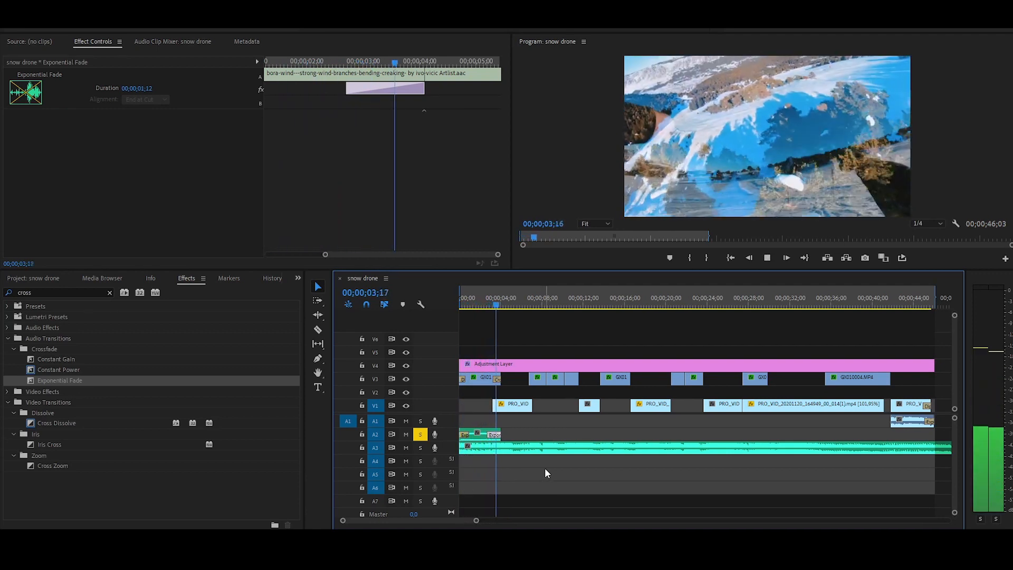
key("space")
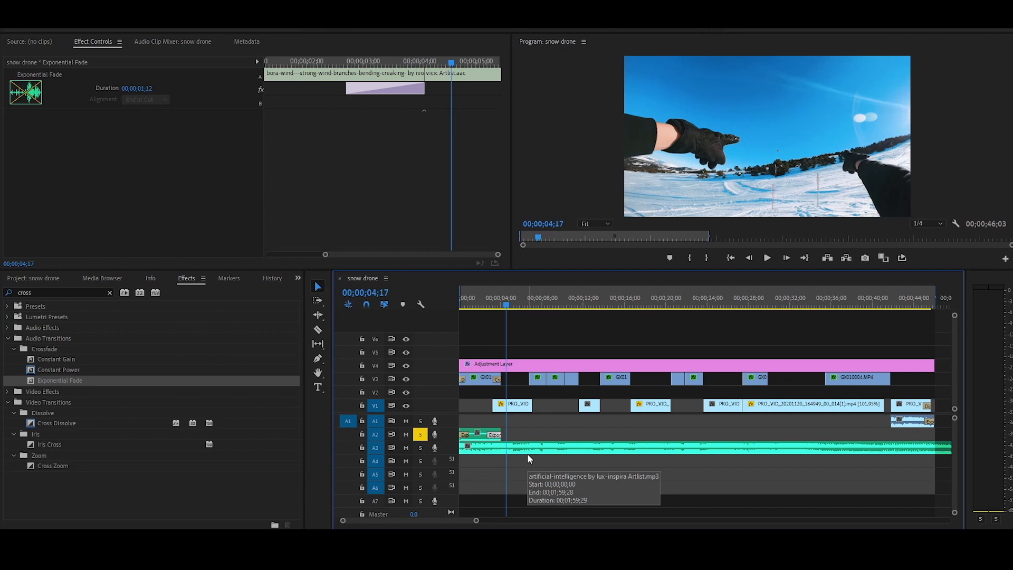
- Place the storm-fast-wind whoosh on A2 at the V3 cut around 00;00;08;15
left_click(544, 298)
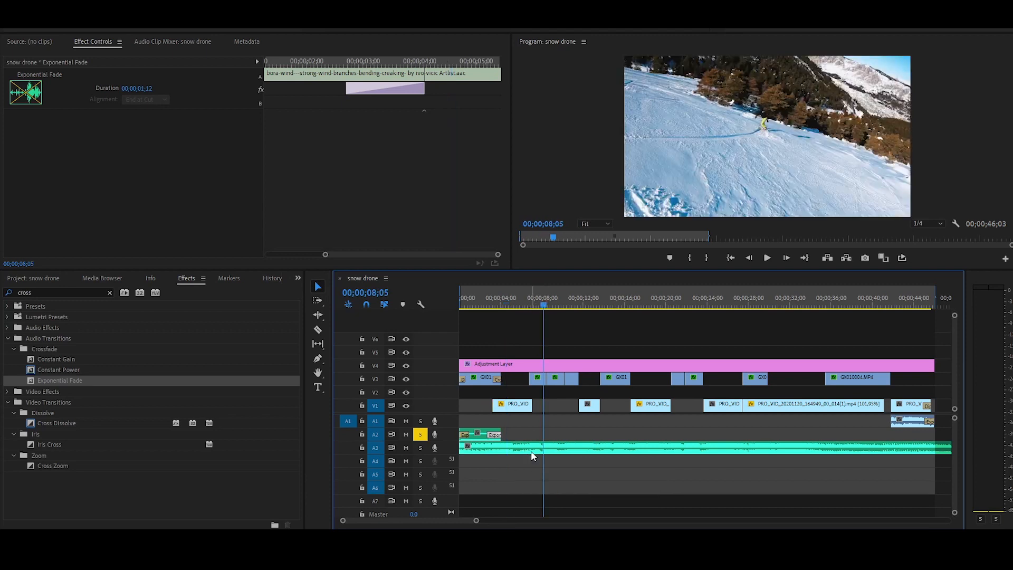
key("shift+1")
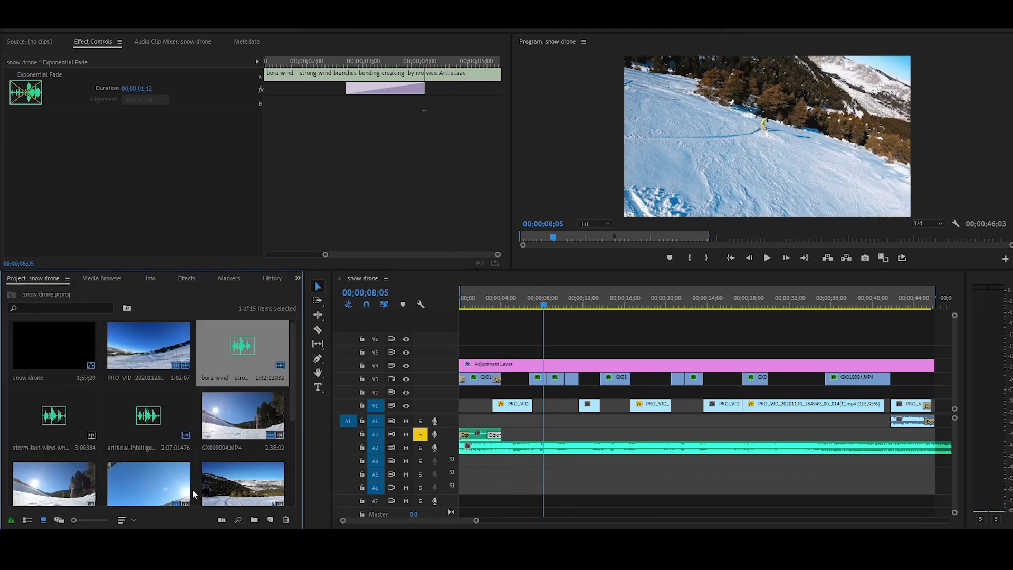
left_click_drag(56, 418, 549, 434)
key("space")
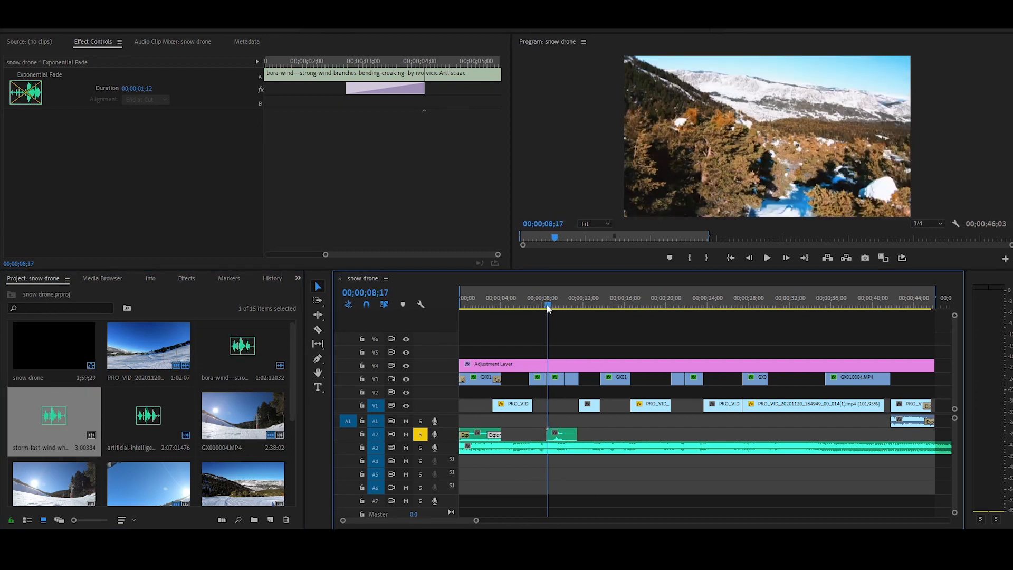
- Trim both ends of the whoosh to about one second and align its start with the V3 cut
key("equal")
key("equal")
key("equal")
left_click_drag(595, 434, 635, 433)
left_click_drag(775, 434, 694, 434)
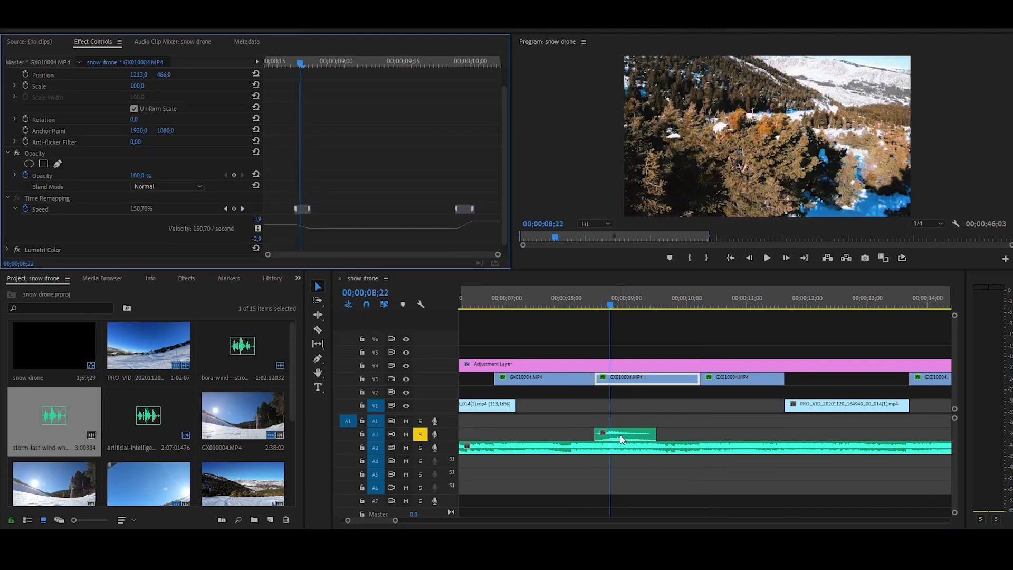
- Play the passage from 00;00;08;11 to check the whoosh against the speed change in the V3 clip
left_click_drag(300, 63, 297, 64)
left_click(589, 305)
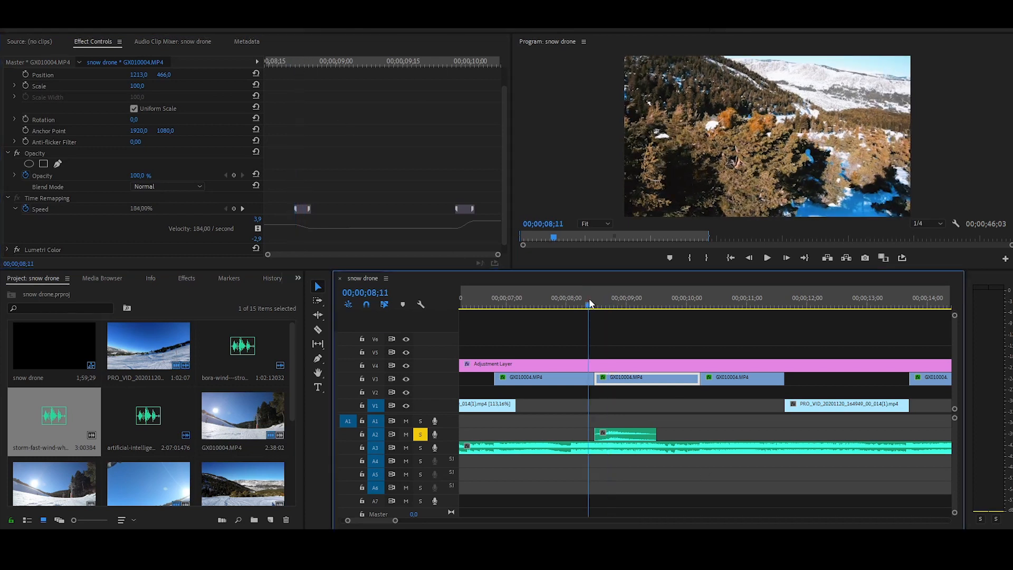
key("space")
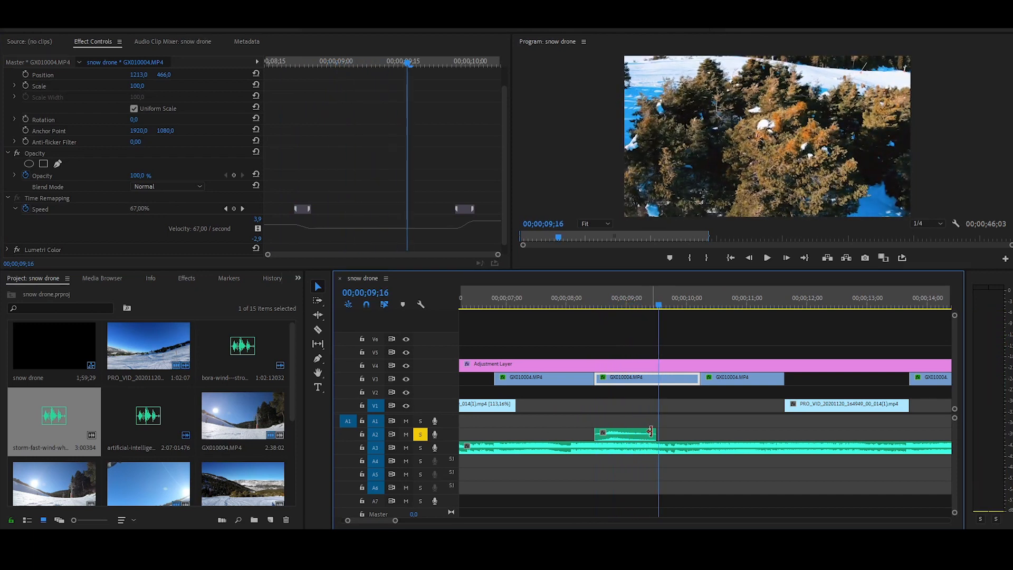
left_click(626, 437)
right_click(631, 440)
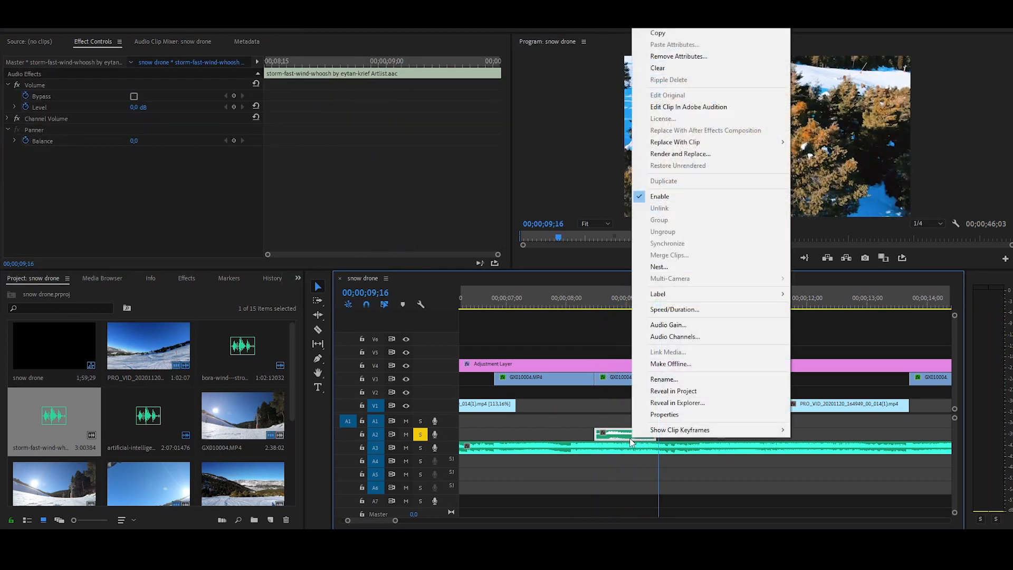
left_click(668, 311)
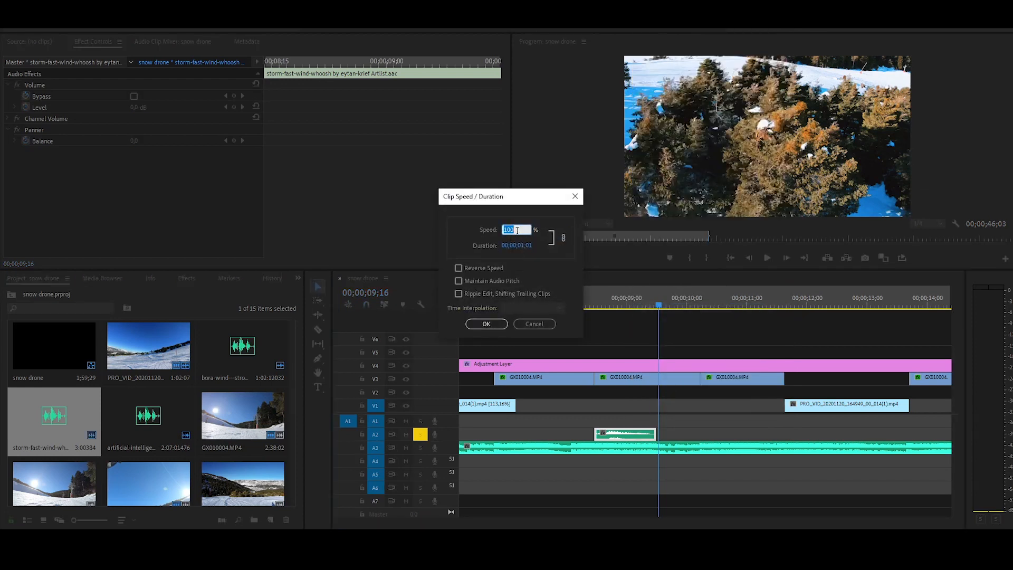
left_click(576, 196)
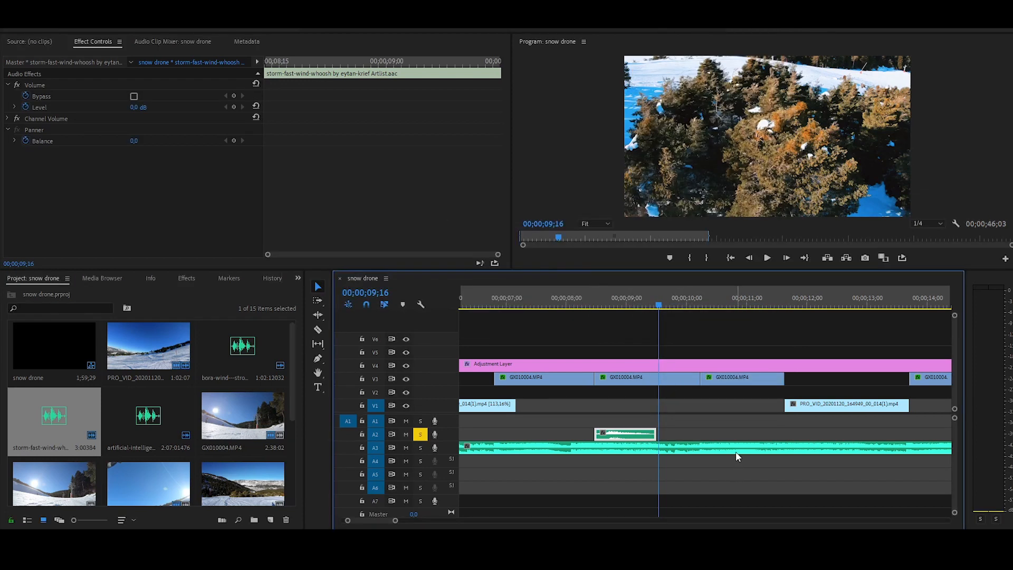
- Rate-stretch the whoosh on A2 from its end to a duration of 16 frames and play it from 00;00;08;09
key("b")
left_click_drag(655, 434, 626, 434)
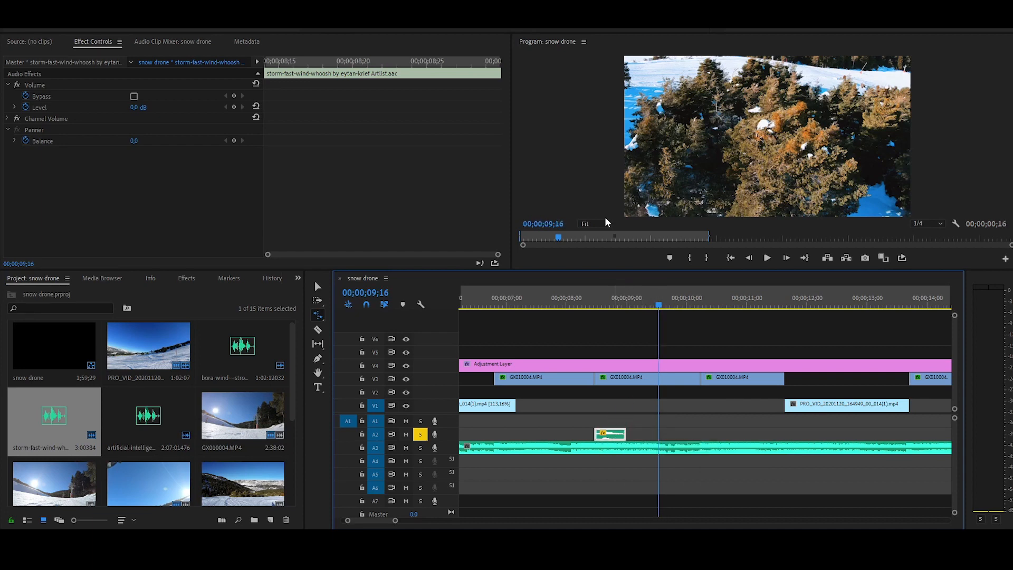
left_click(585, 305)
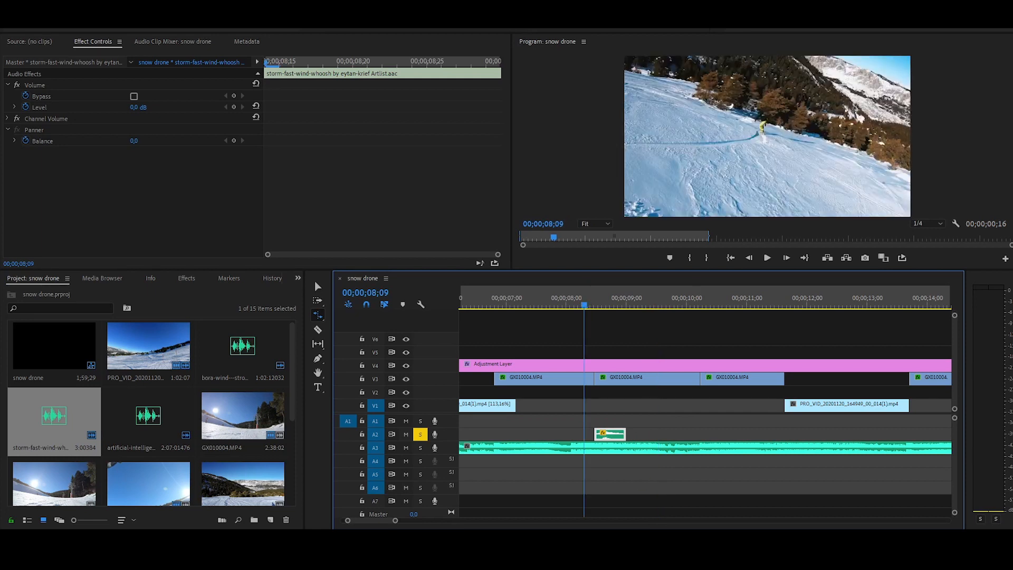
key("space")
key("space")
key("v")
left_click(590, 294)
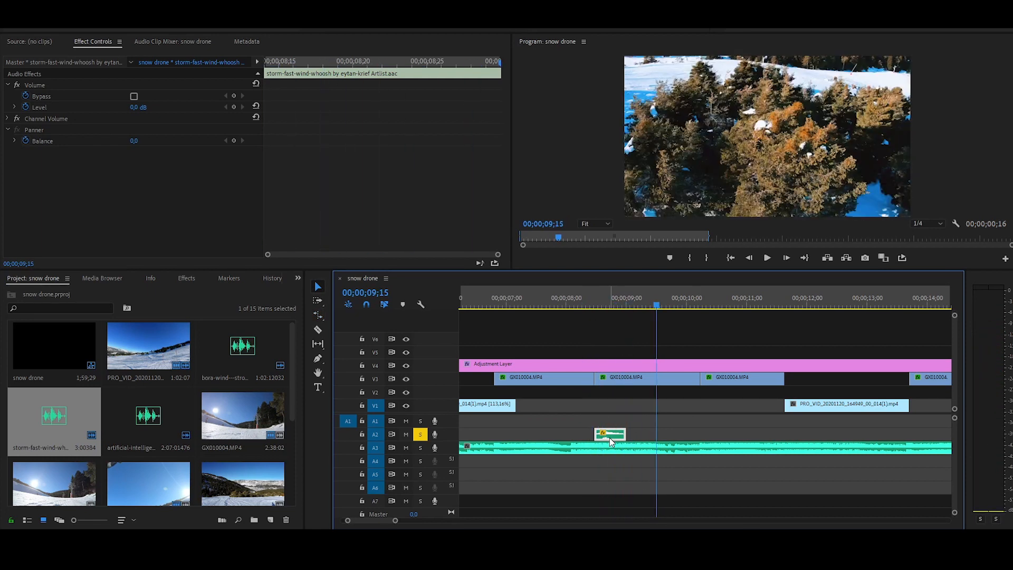
- Duplicate the shortened whoosh on A2 so it ends at the next V3 cut, reverse the copy's speed, and play it
left_click_drag(613, 437, 686, 440)
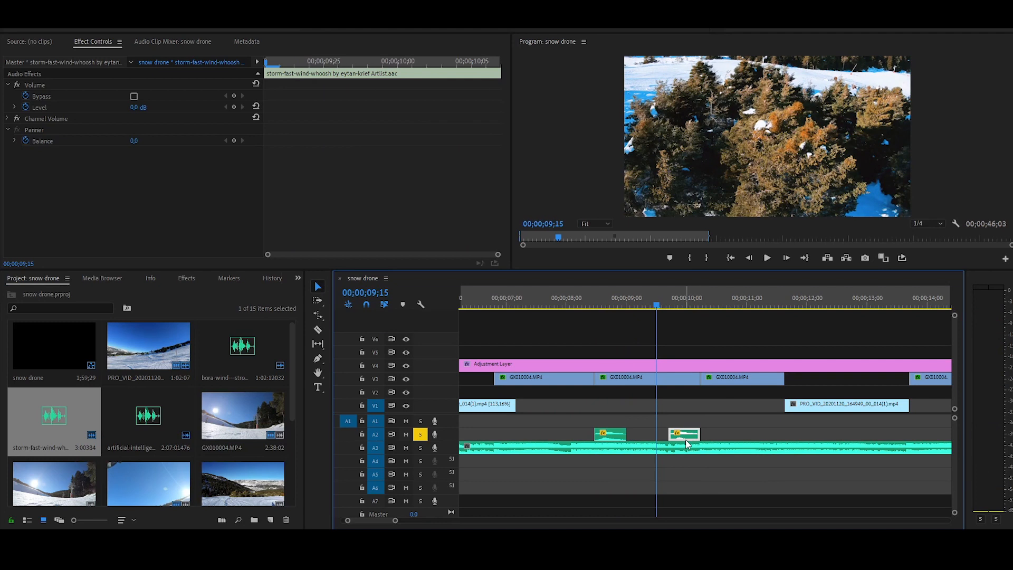
right_click(687, 442)
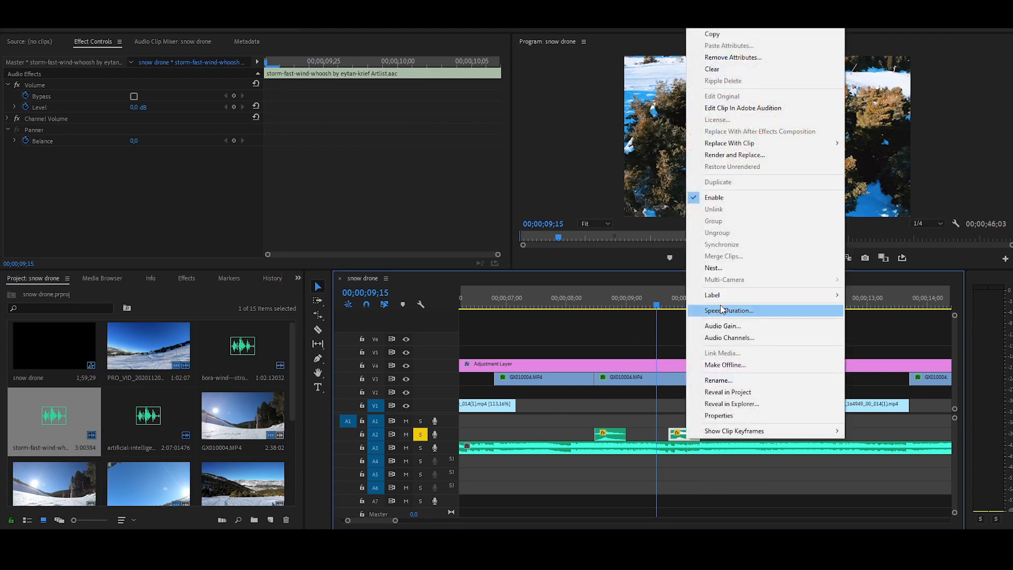
left_click(723, 311)
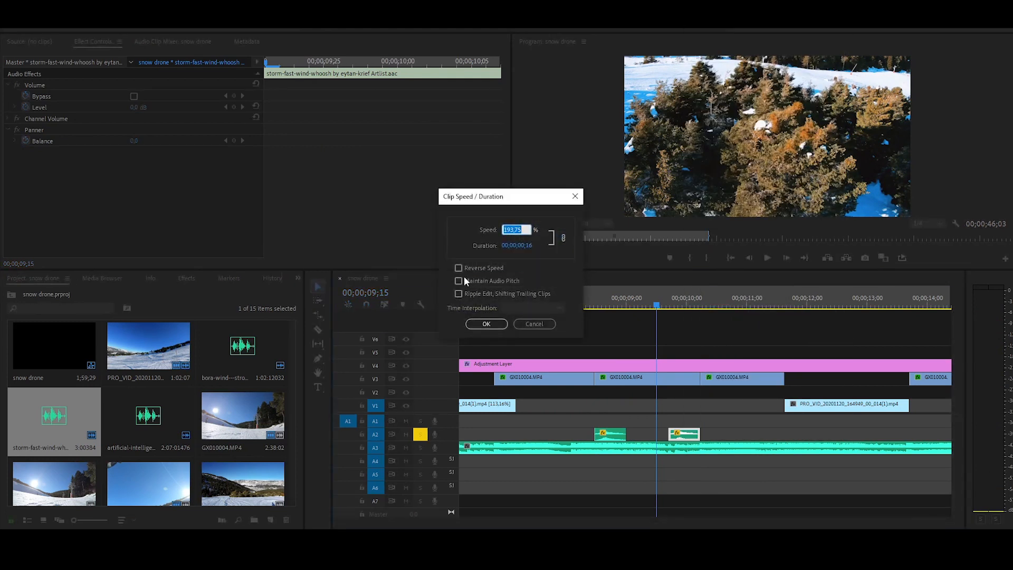
left_click(458, 268)
left_click(485, 324)
key("space")
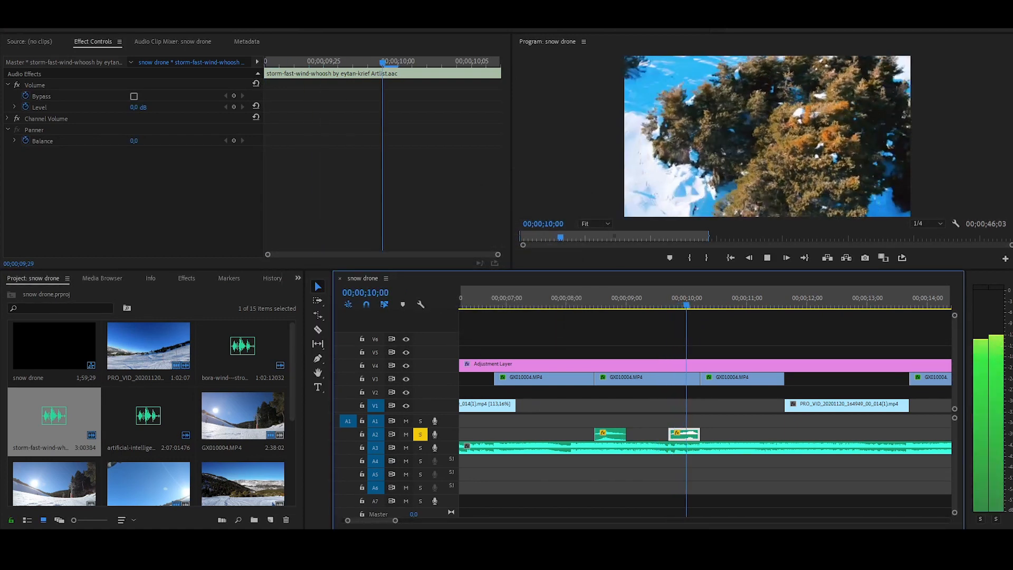
- Play the sequence from the start and again from 00;00;01;02 to check the audio meters for clipping
left_click_drag(571, 293, 274, 343)
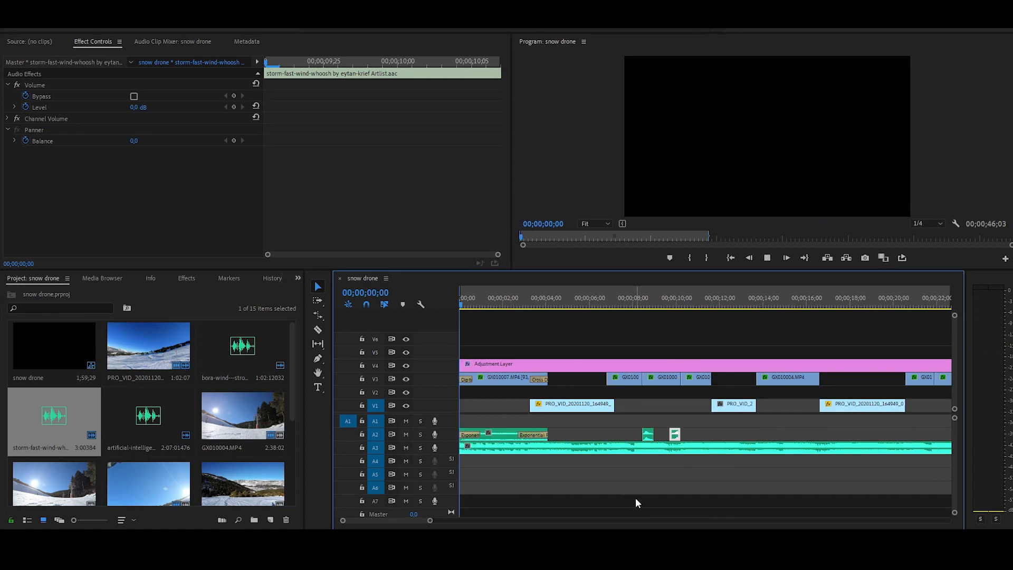
key("space")
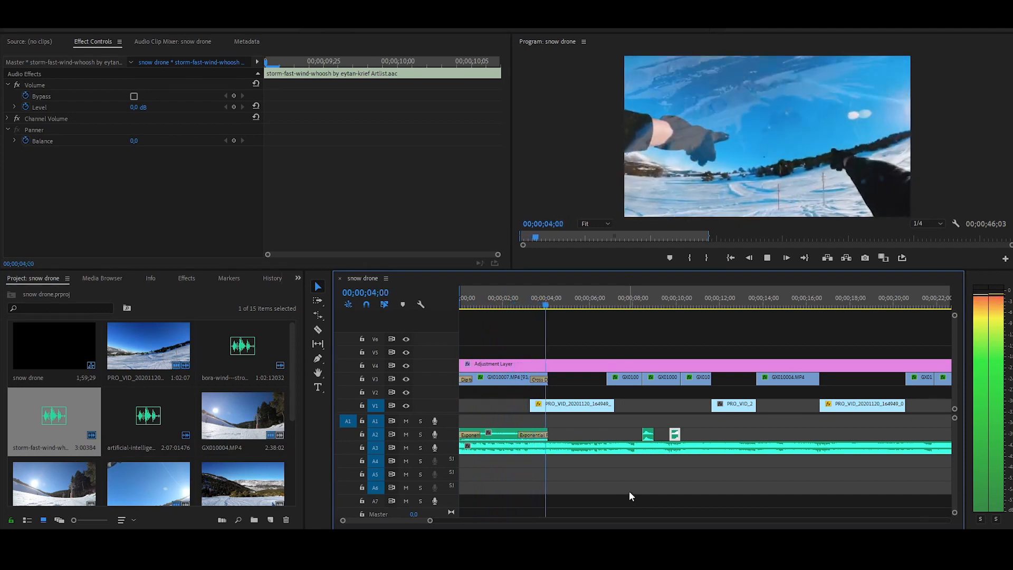
left_click(629, 491)
left_click(483, 297)
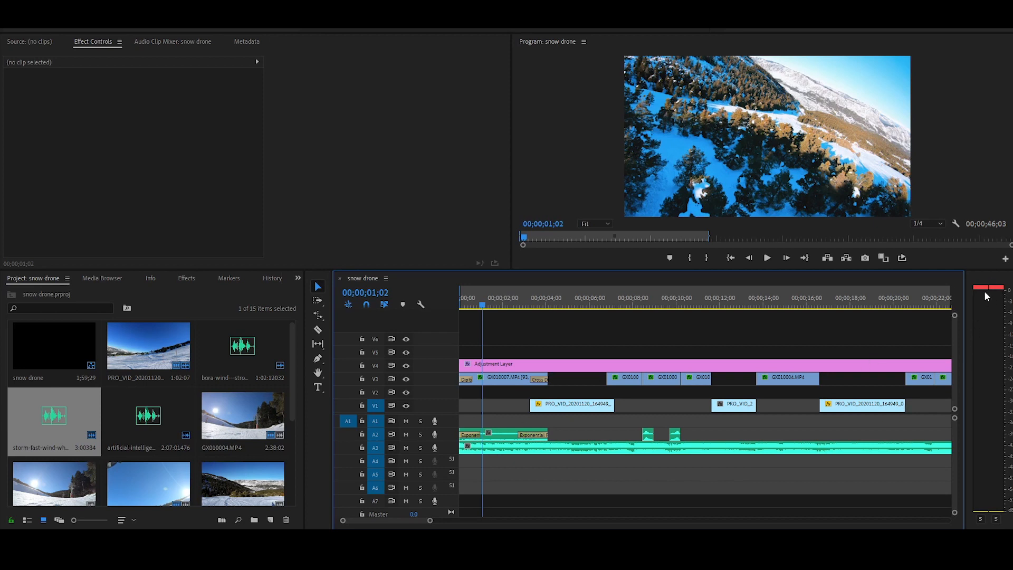
key("space")
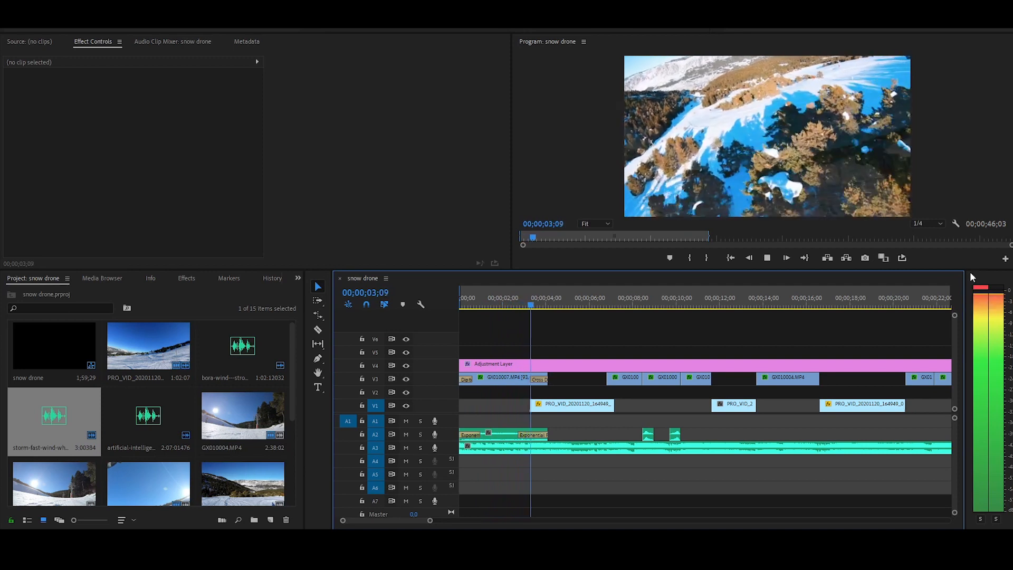
key("space")
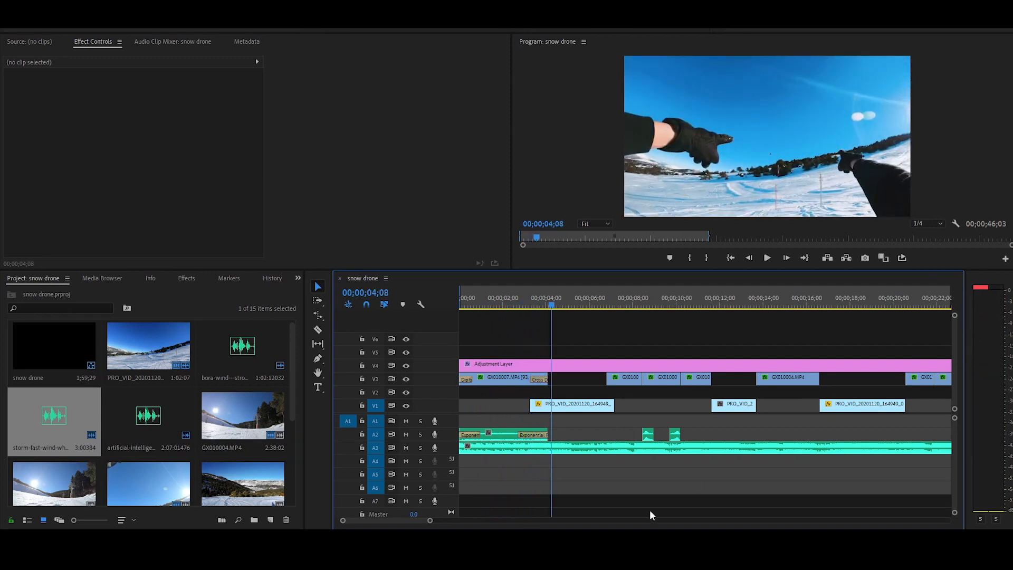
- Set the volume level of the artificial-intelligence music clip on A3 to -8 dB and play the sequence from the start
left_click(560, 443)
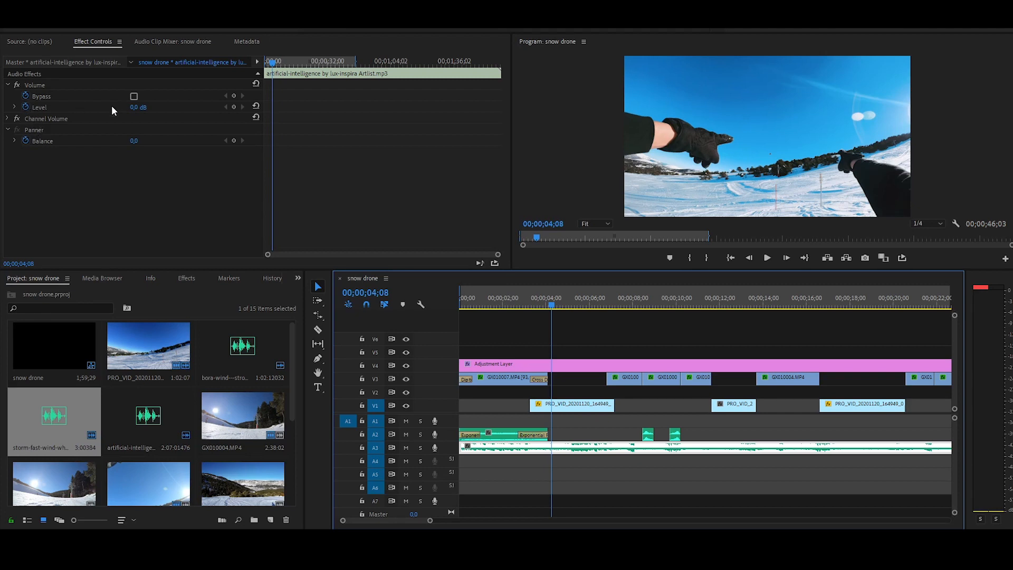
left_click(138, 107)
type("-8")
key("Return")
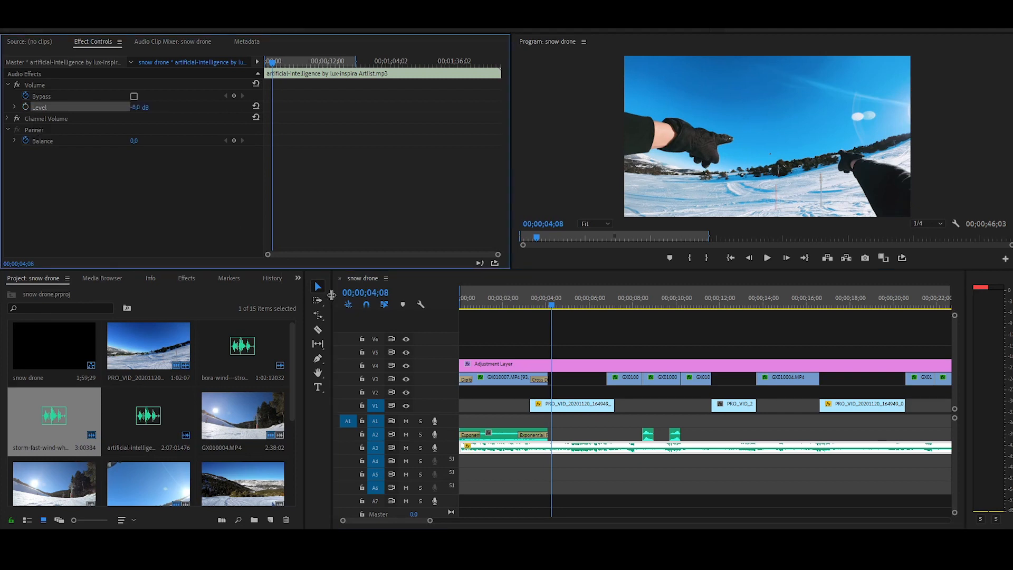
left_click(586, 486)
key("Home")
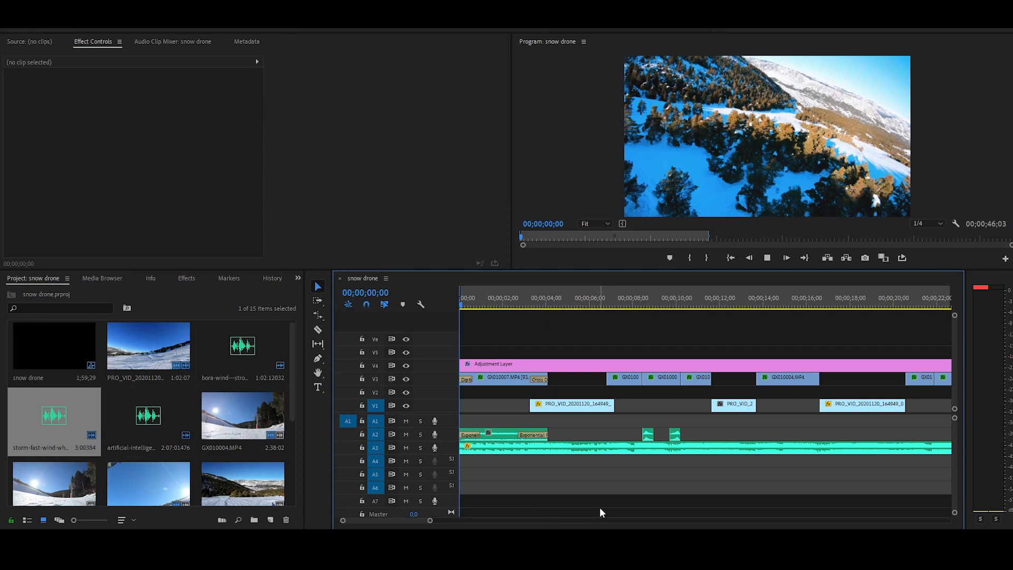
key("space")
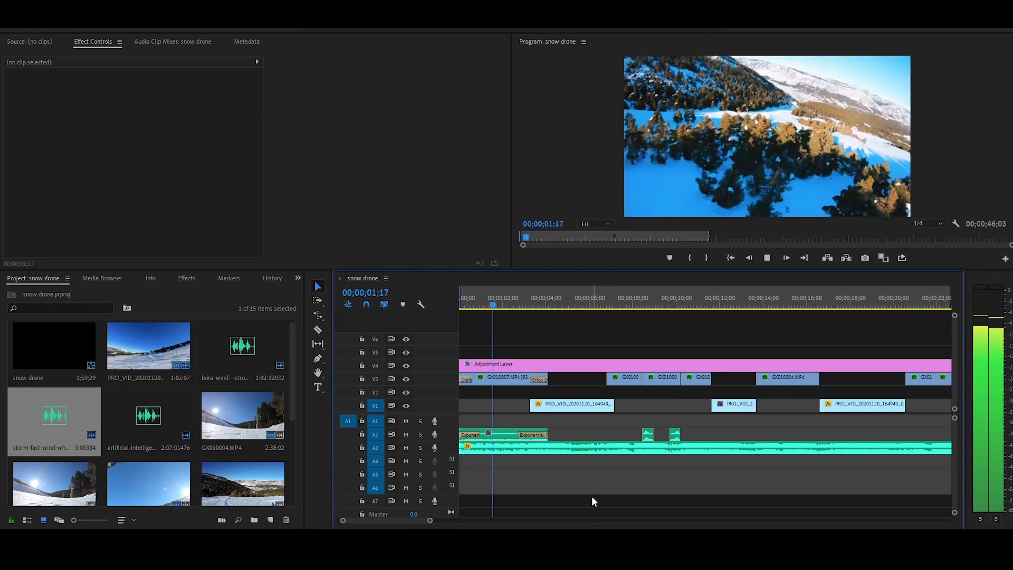